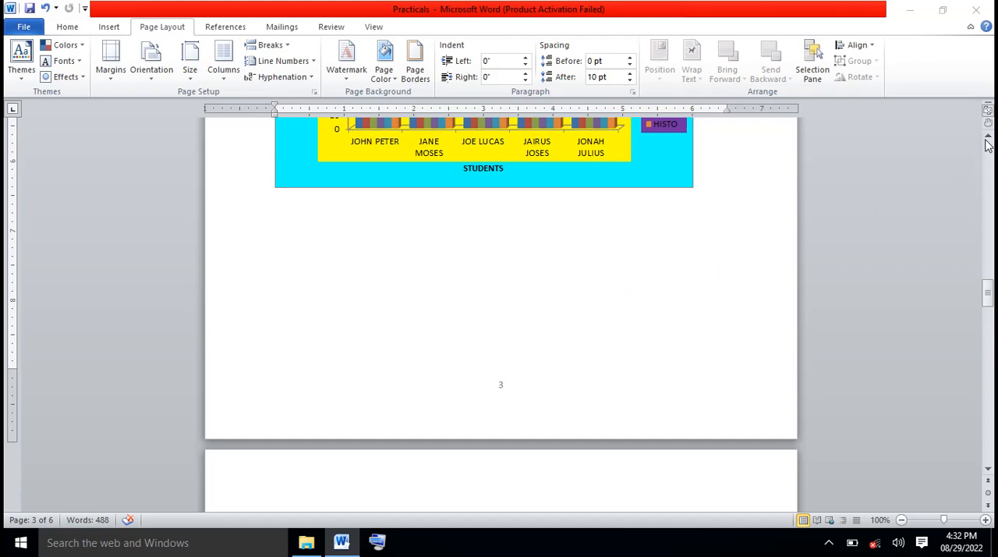
Open the page border settings for the whole document and choose the Box setting
{"action": "left_click", "coordinate": [986, 142]}
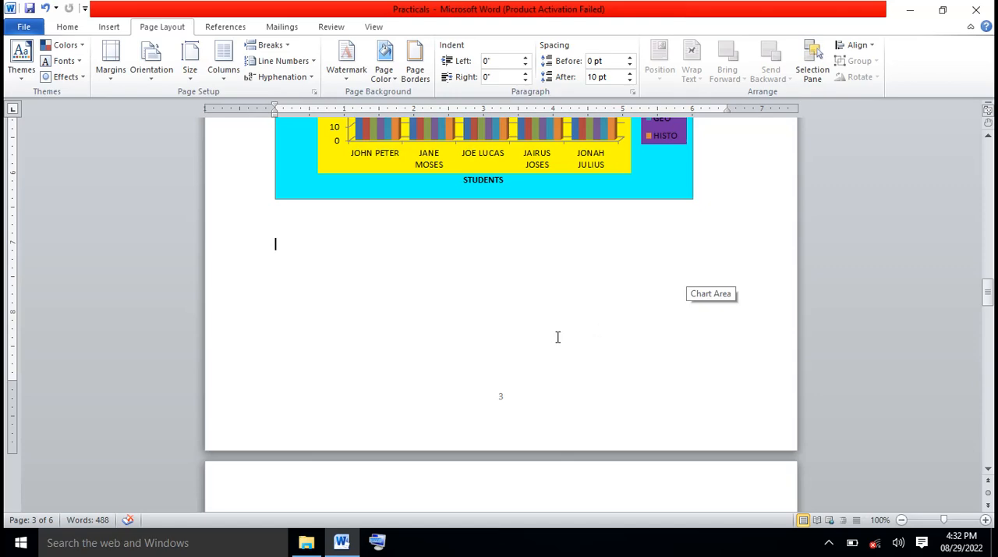
{"action": "scroll", "coordinate": [558, 337], "scroll_direction": "up", "scroll_amount": 1}
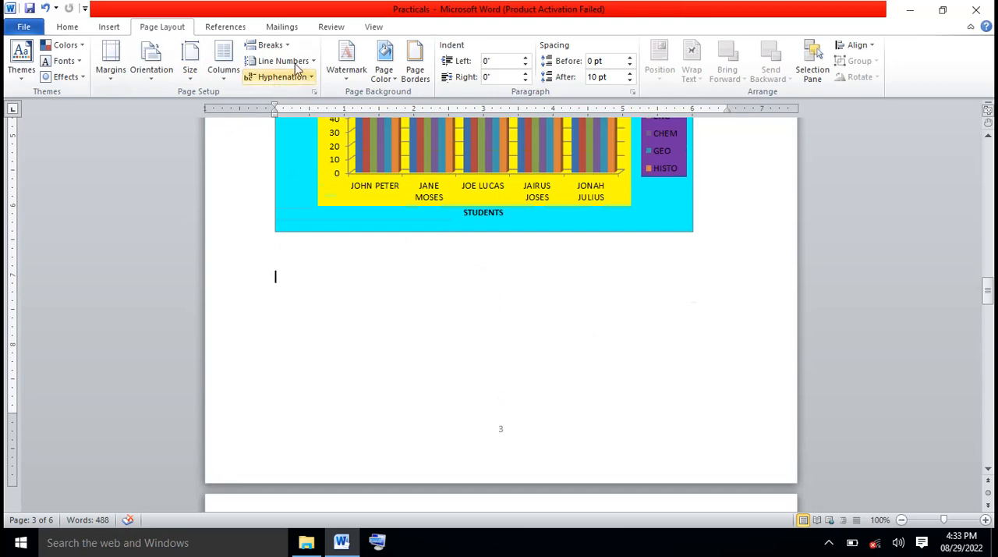
{"action": "left_click", "coordinate": [418, 65]}
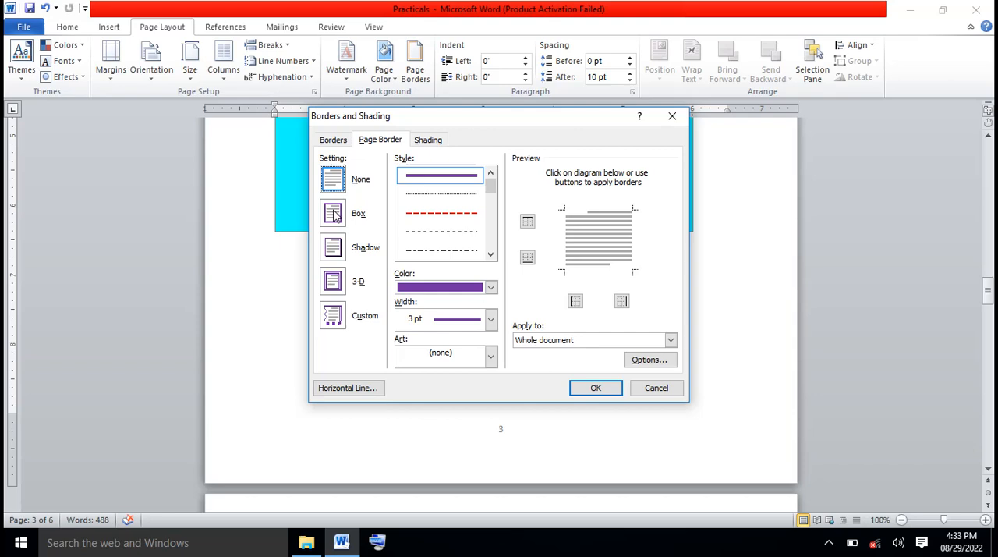
{"action": "left_click", "coordinate": [333, 216]}
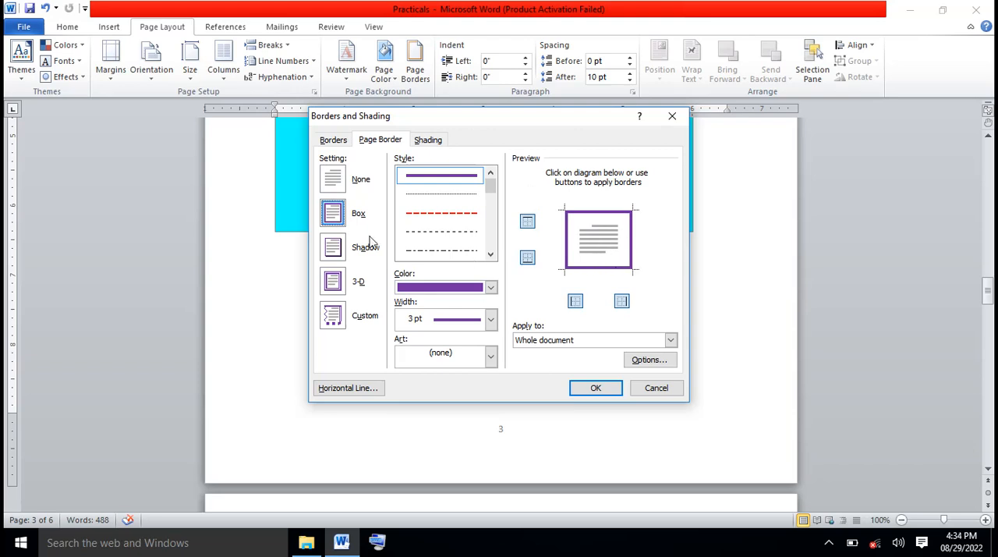
Try the Shadow, 3-D and Custom page border settings, and return to the Box setting
{"action": "left_click", "coordinate": [334, 248]}
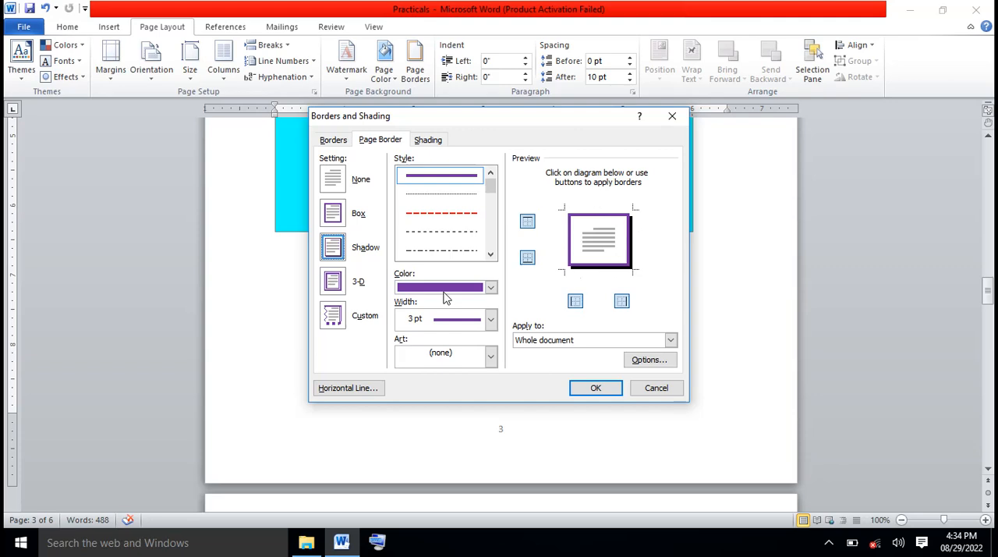
{"action": "left_click", "coordinate": [334, 282]}
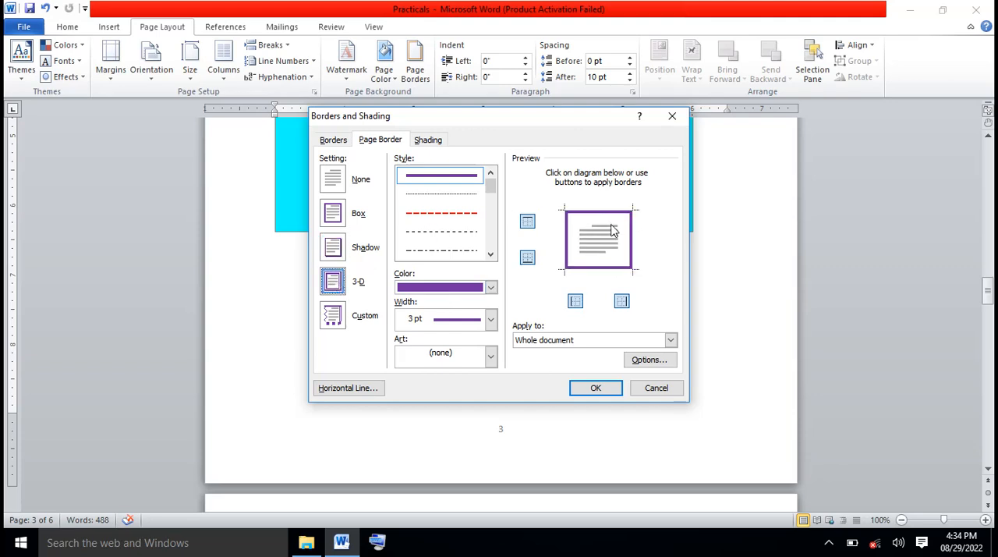
{"action": "left_click", "coordinate": [334, 316]}
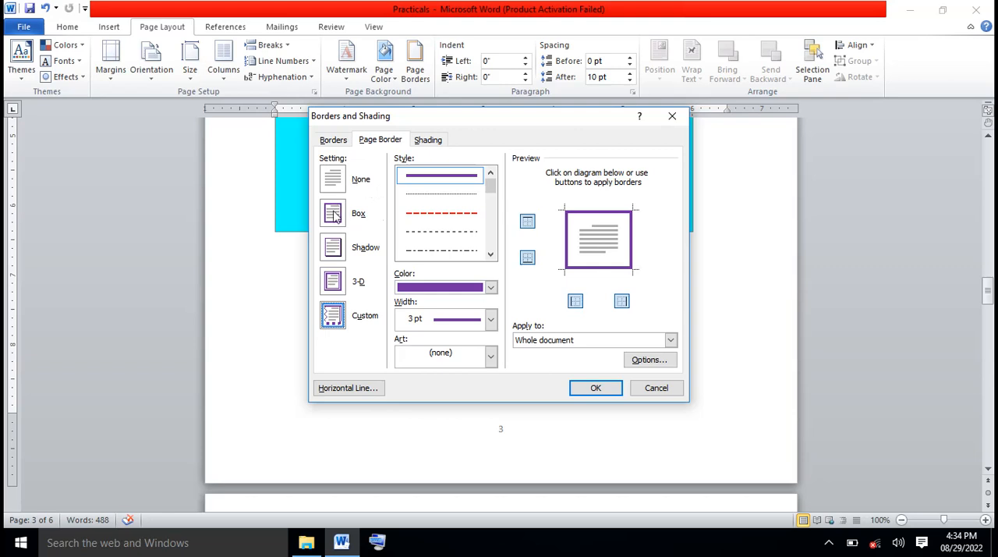
{"action": "left_click", "coordinate": [334, 216]}
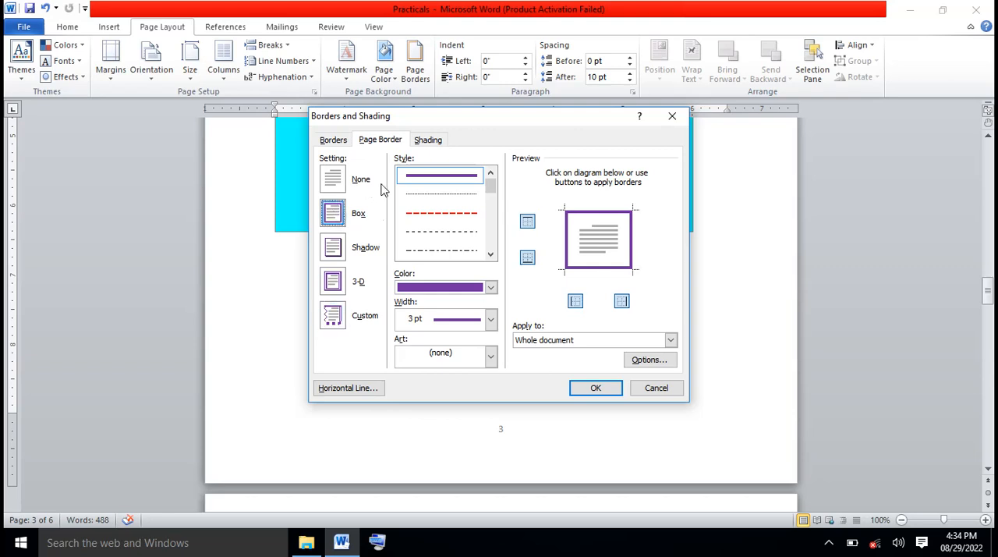
Set the page border's line style to the black double wavy line
{"action": "left_click", "coordinate": [490, 256]}
{"action": "left_click", "coordinate": [491, 256]}
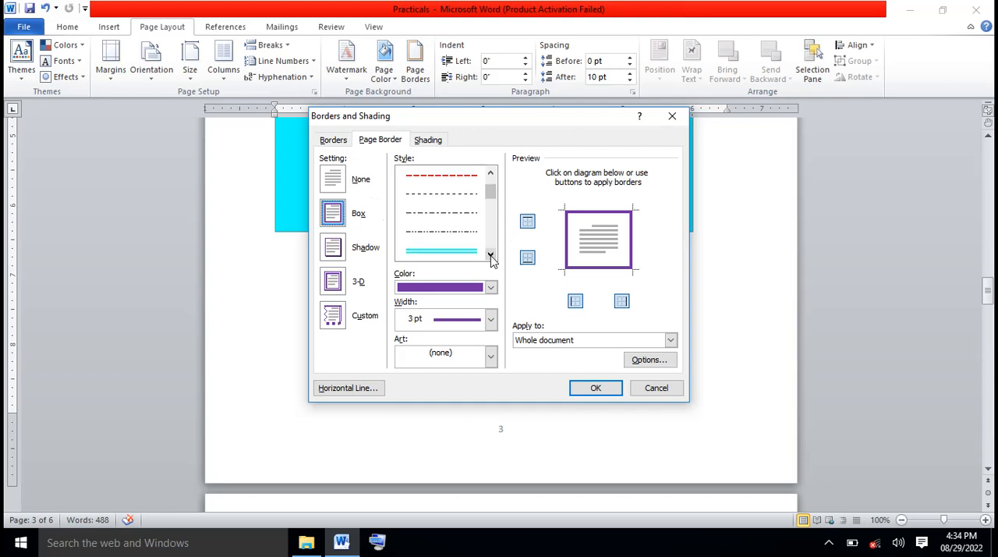
{"action": "left_click", "coordinate": [491, 255]}
{"action": "left_click", "coordinate": [490, 256]}
{"action": "left_click", "coordinate": [491, 256]}
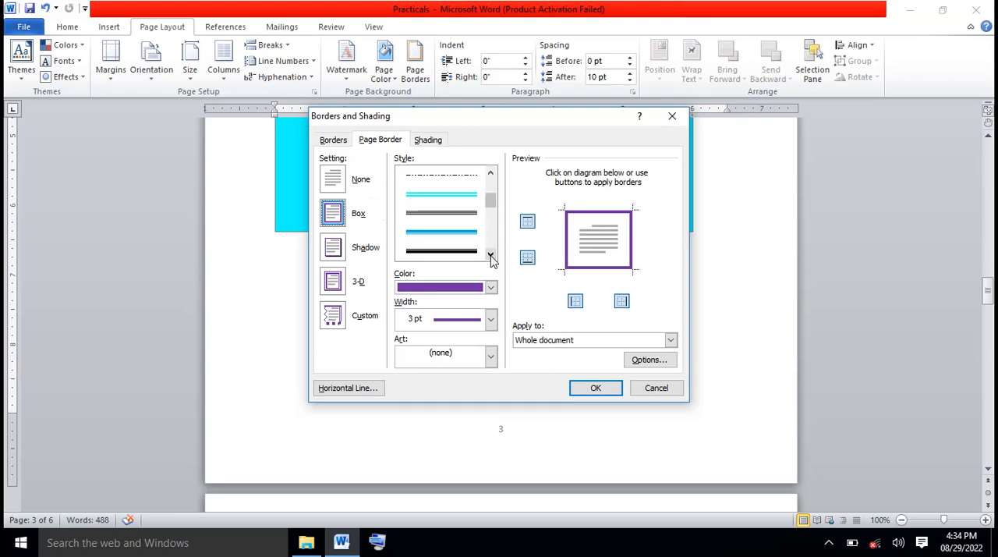
{"action": "left_click", "coordinate": [490, 256]}
{"action": "left_click", "coordinate": [490, 256]}
{"action": "left_click", "coordinate": [491, 256]}
{"action": "left_click", "coordinate": [491, 256]}
{"action": "left_click", "coordinate": [490, 256]}
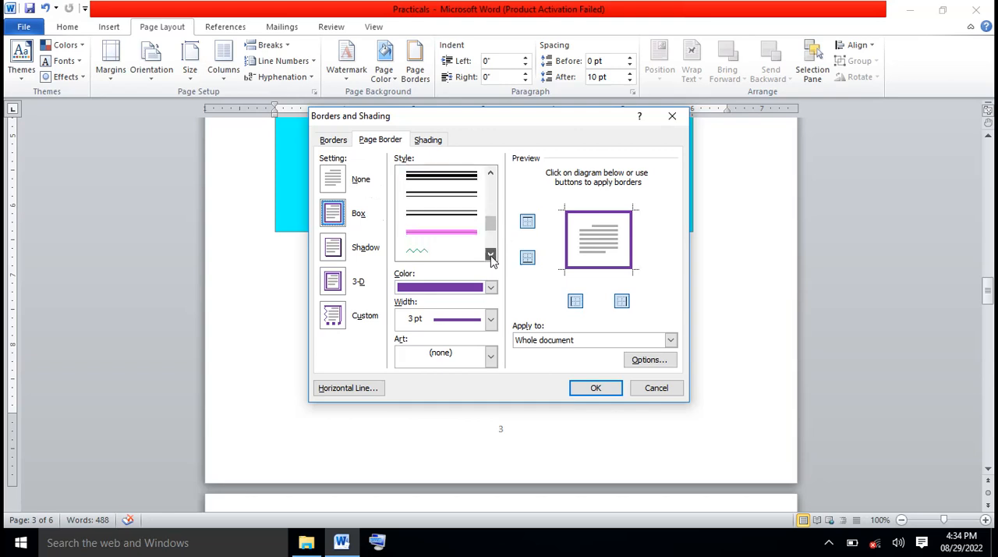
{"action": "left_click", "coordinate": [490, 256]}
{"action": "left_click", "coordinate": [490, 256]}
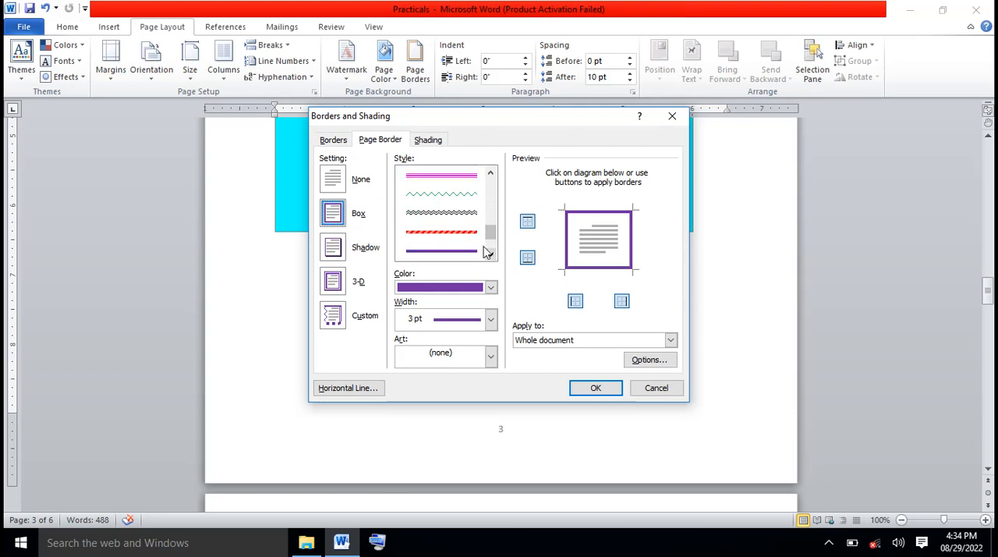
{"action": "left_click", "coordinate": [454, 221]}
{"action": "scroll", "coordinate": [456, 222], "scroll_direction": "up", "scroll_amount": 2}
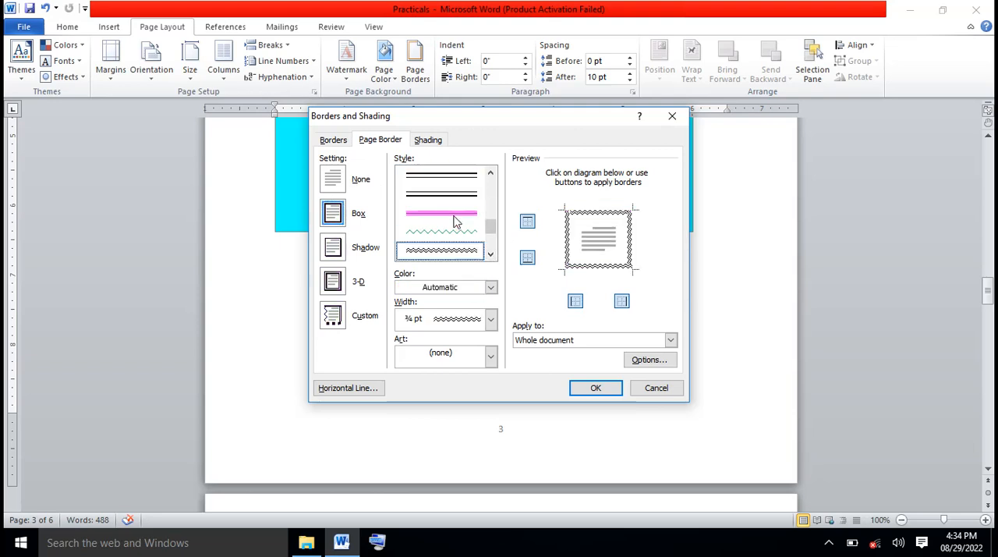
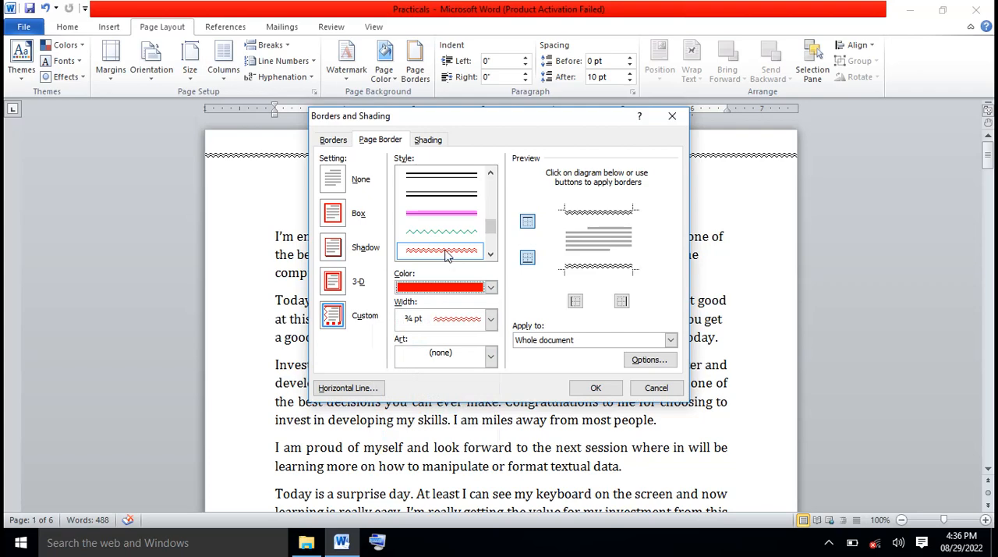
Apply the current page border, reopen the page border settings, and set the line color to standard red
{"action": "left_click", "coordinate": [605, 387]}
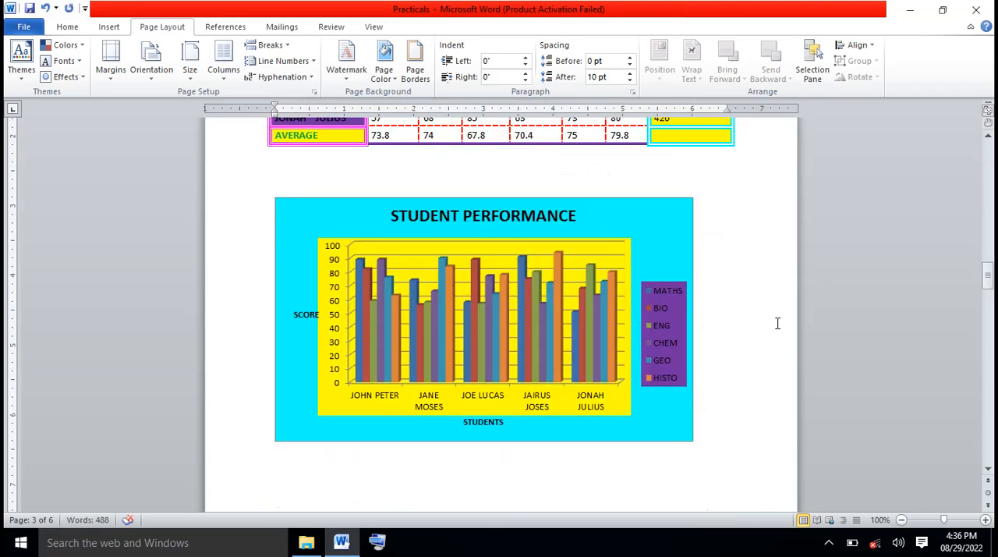
{"action": "left_click_drag", "start_coordinate": [988, 274], "coordinate": [988, 153]}
{"action": "left_click", "coordinate": [415, 67]}
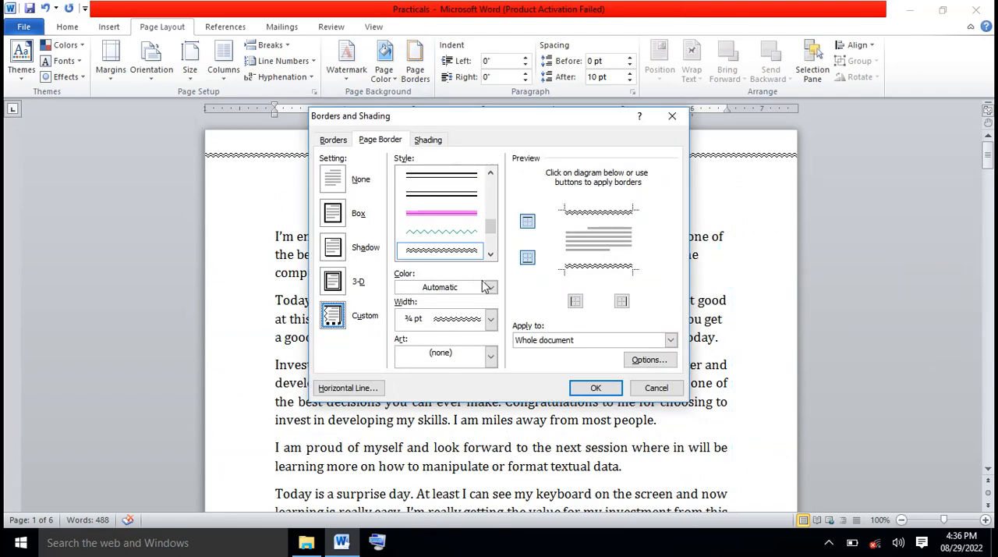
{"action": "left_click", "coordinate": [488, 287]}
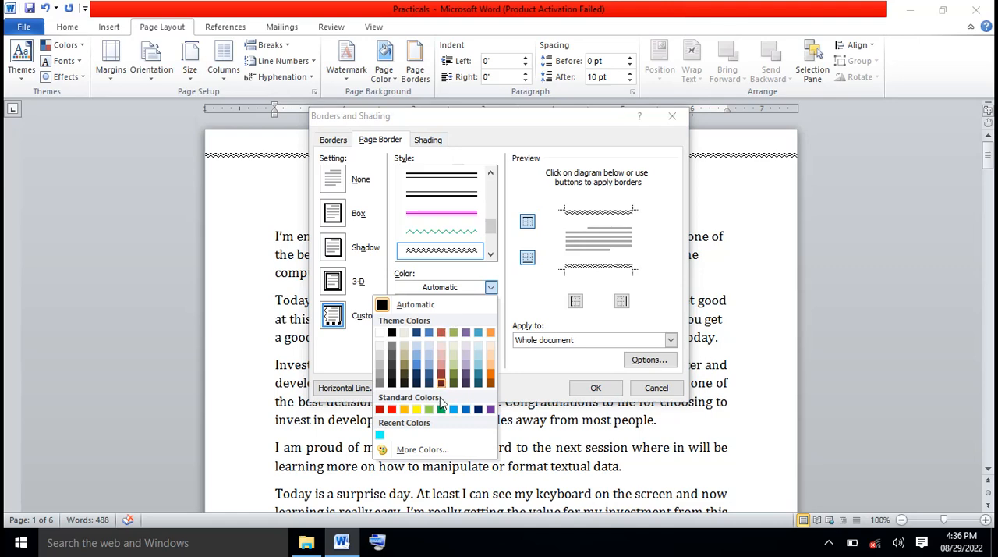
{"action": "left_click", "coordinate": [392, 410]}
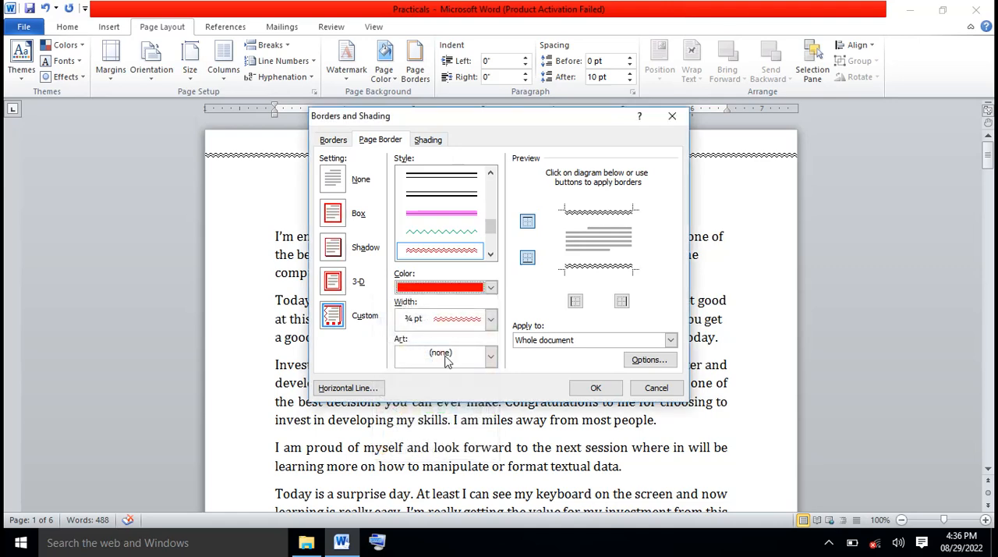
Apply the red double wavy line to the left, right, top and bottom sides of the page border
{"action": "left_click", "coordinate": [575, 303]}
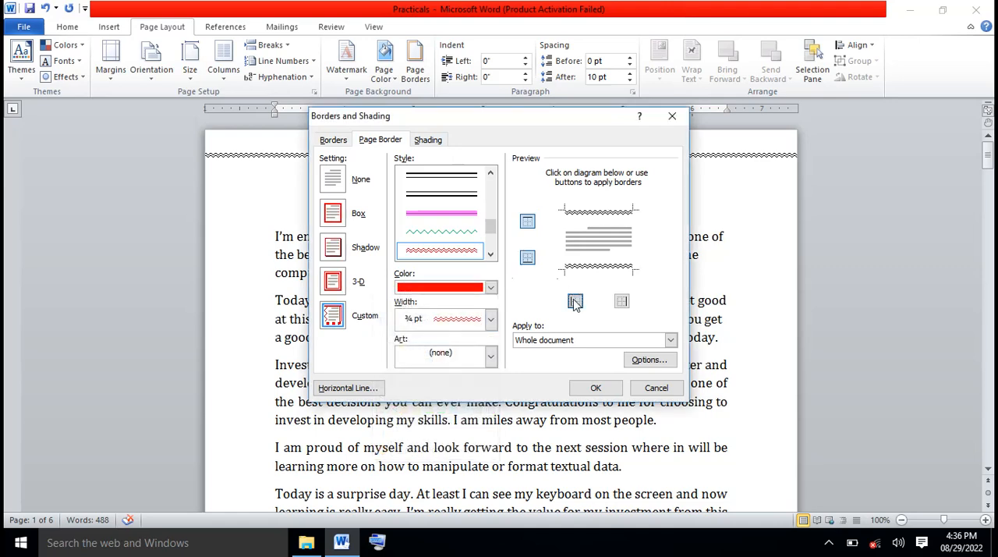
{"action": "left_click", "coordinate": [621, 302]}
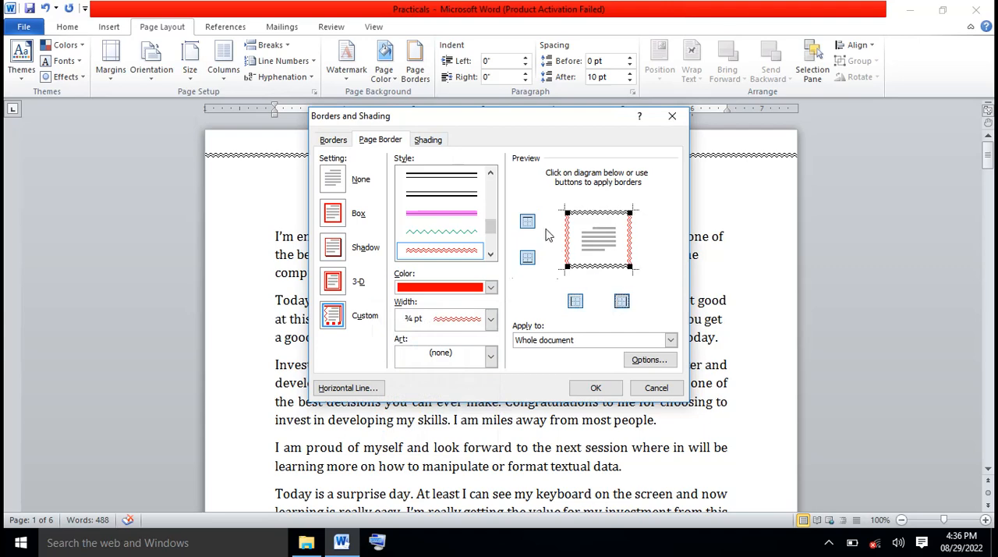
{"action": "left_click", "coordinate": [528, 223]}
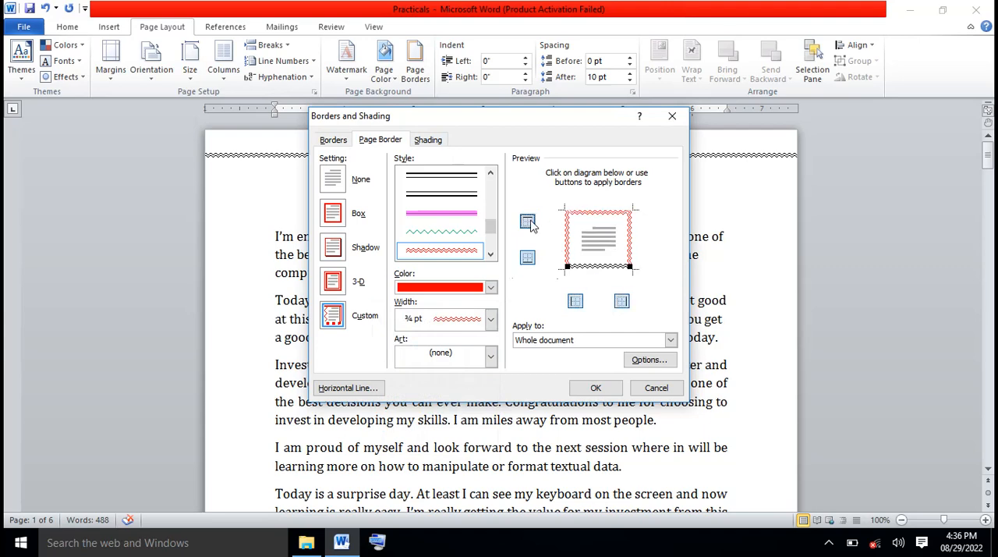
{"action": "left_click", "coordinate": [528, 258]}
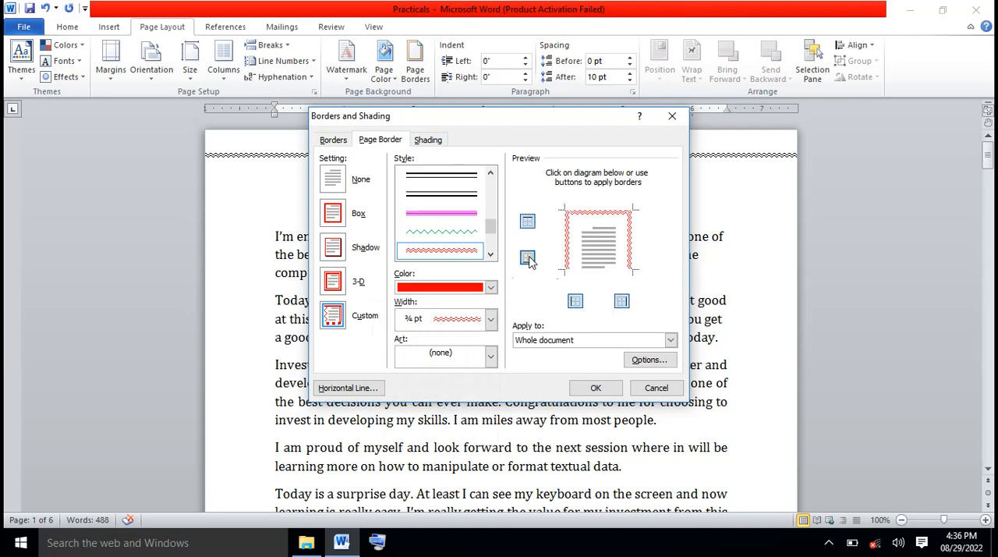
Remove the right and left sides of the page border and apply it to the document
{"action": "left_click", "coordinate": [623, 301]}
{"action": "left_click", "coordinate": [575, 302]}
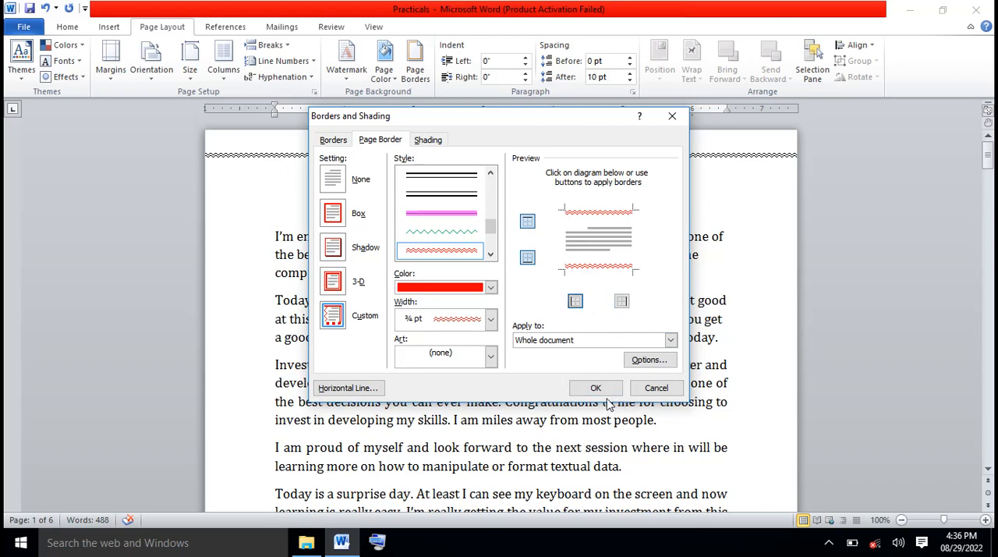
{"action": "left_click", "coordinate": [597, 388]}
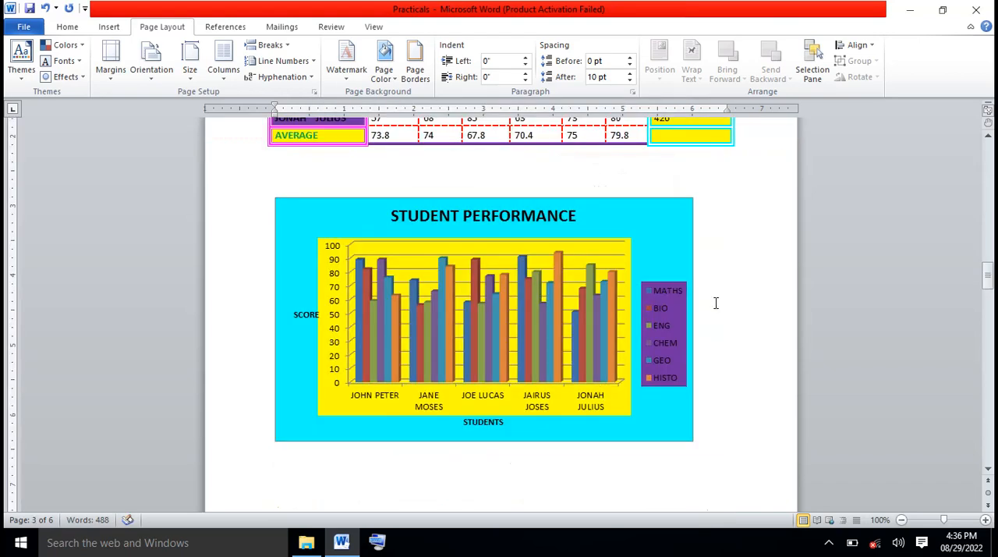
Reopen the page border settings and restore the red wavy line on the left and right sides
{"action": "mouse_move", "coordinate": [988, 276]}
{"action": "left_mouse_down"}
{"action": "mouse_move", "coordinate": [988, 303]}
{"action": "mouse_move", "coordinate": [988, 230]}
{"action": "left_mouse_up"}
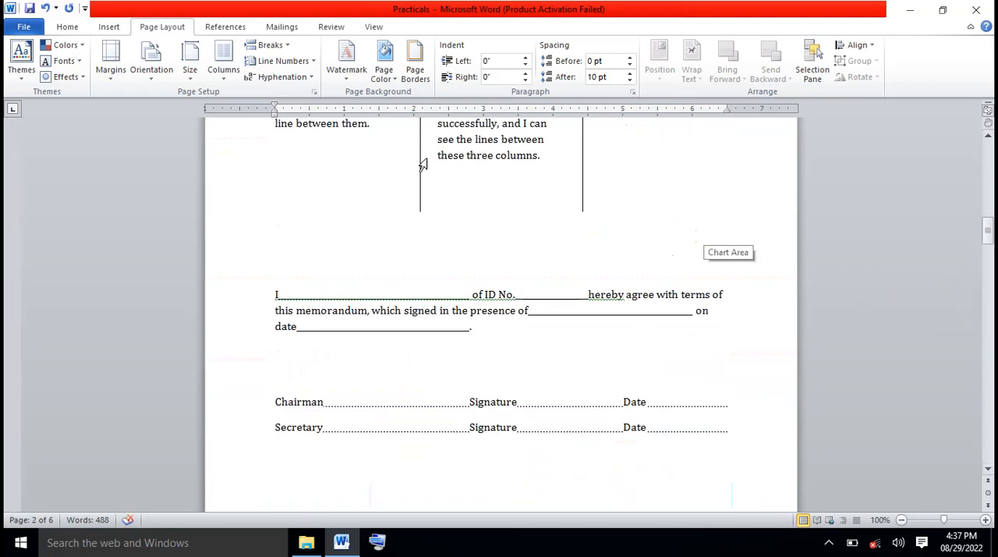
{"action": "left_click", "coordinate": [415, 71]}
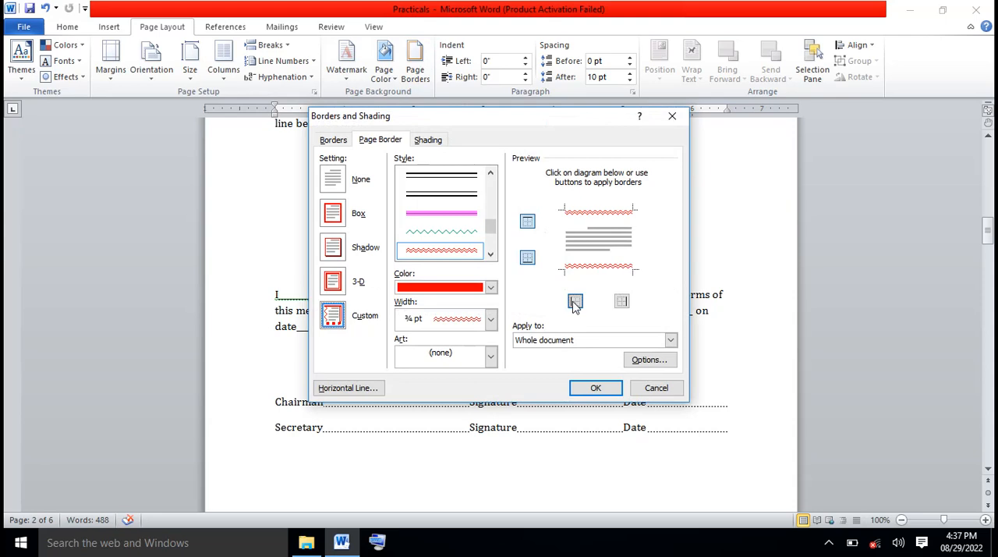
{"action": "left_click", "coordinate": [575, 304]}
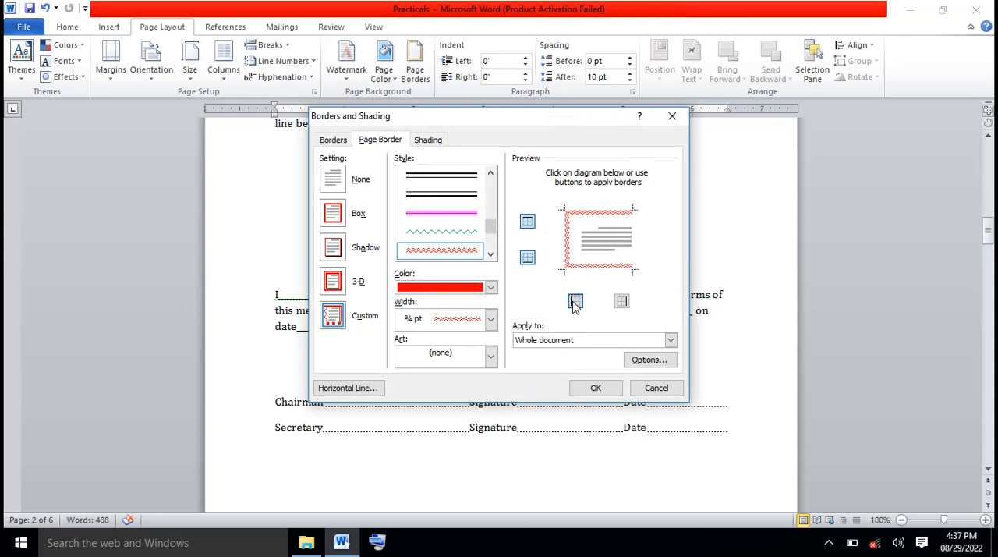
{"action": "left_click", "coordinate": [622, 301]}
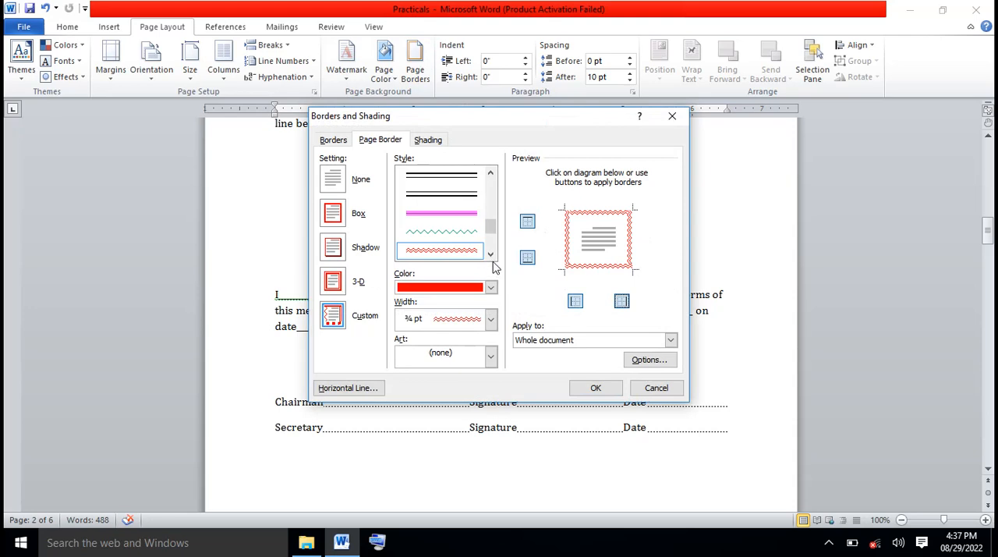
Choose the 3 pt thin-thick double line style for the page border and color it standard purple
{"action": "left_click", "coordinate": [489, 174]}
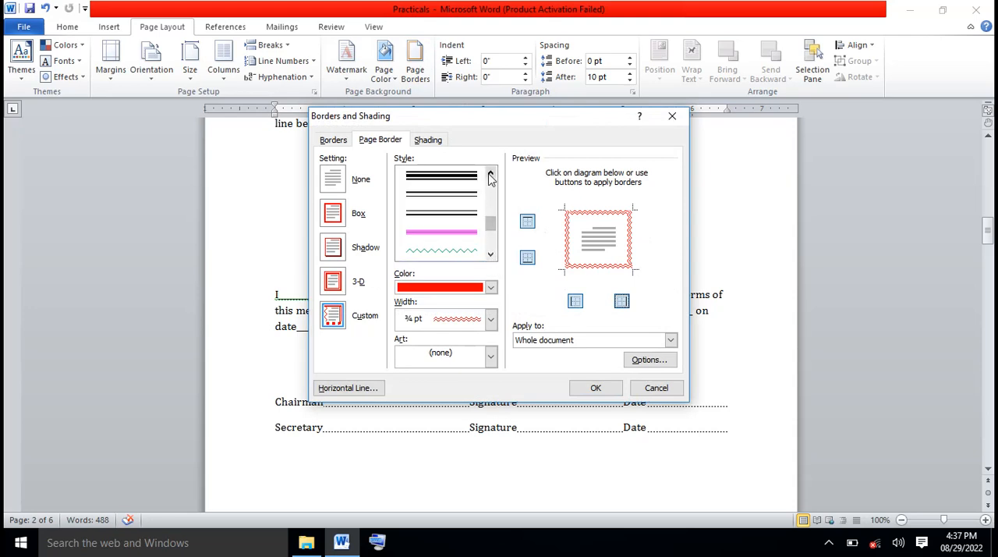
{"action": "left_click", "coordinate": [489, 176]}
{"action": "left_click", "coordinate": [460, 179]}
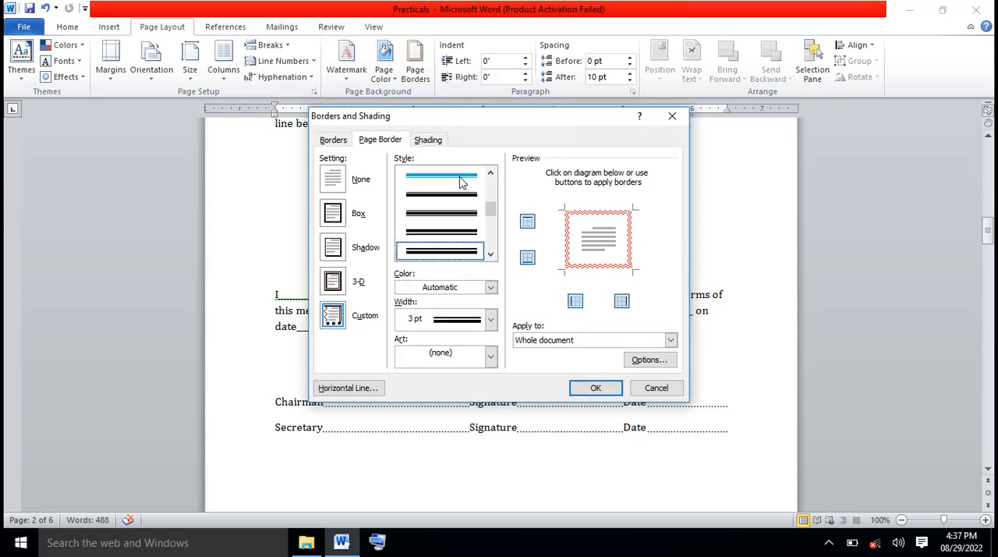
{"action": "left_click", "coordinate": [491, 287]}
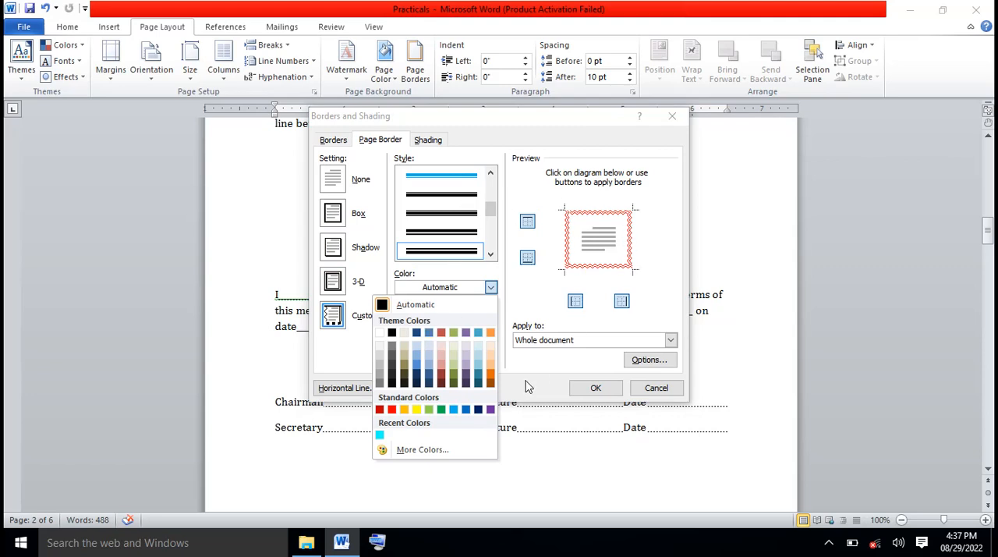
{"action": "left_click", "coordinate": [491, 409]}
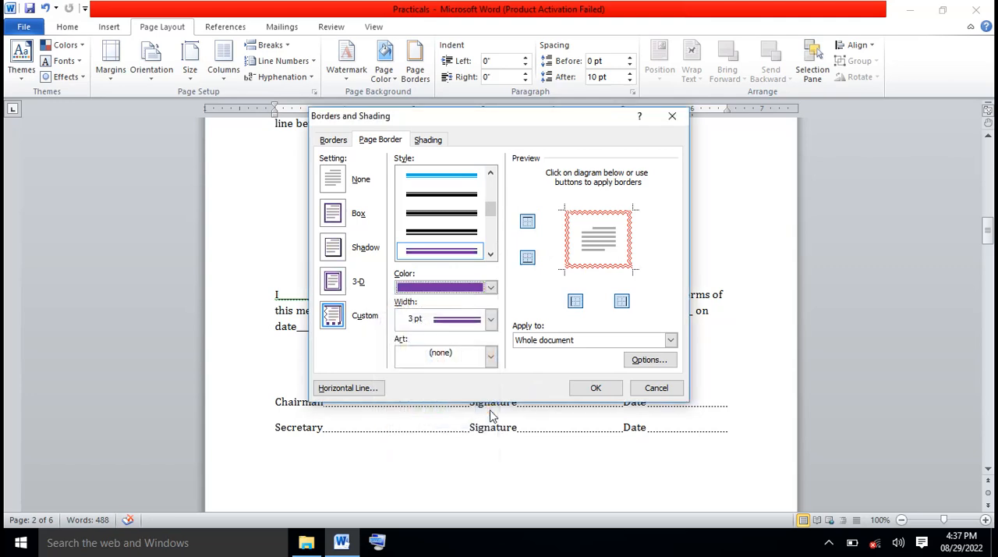
{"action": "left_click", "coordinate": [456, 256]}
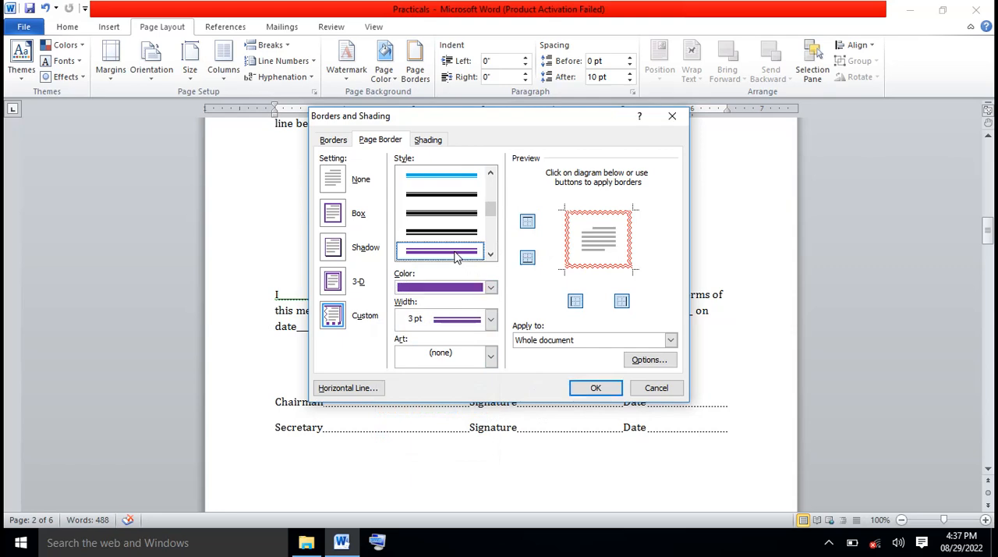
Replace the red wavy line with the purple double line on all four sides of the page border
{"action": "left_click", "coordinate": [528, 224]}
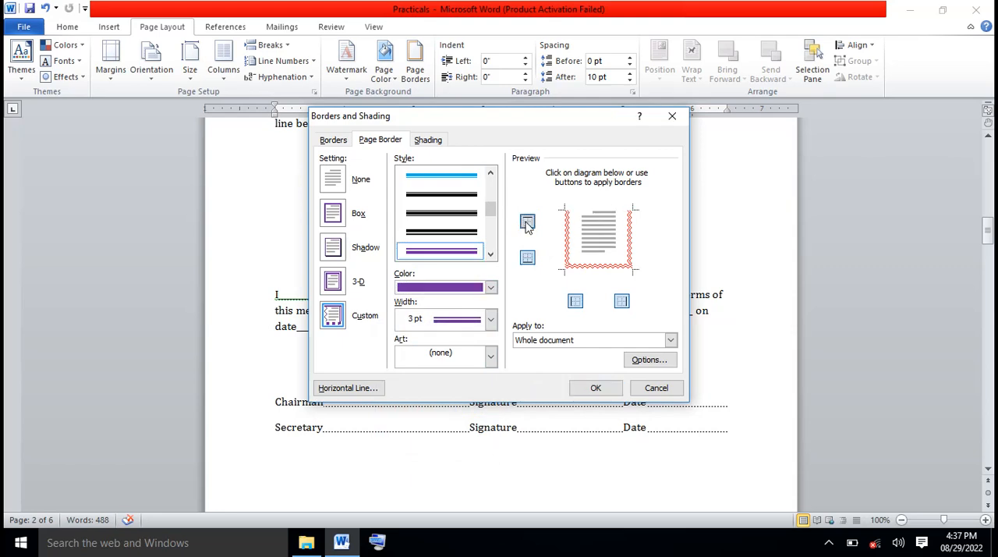
{"action": "left_click", "coordinate": [528, 223]}
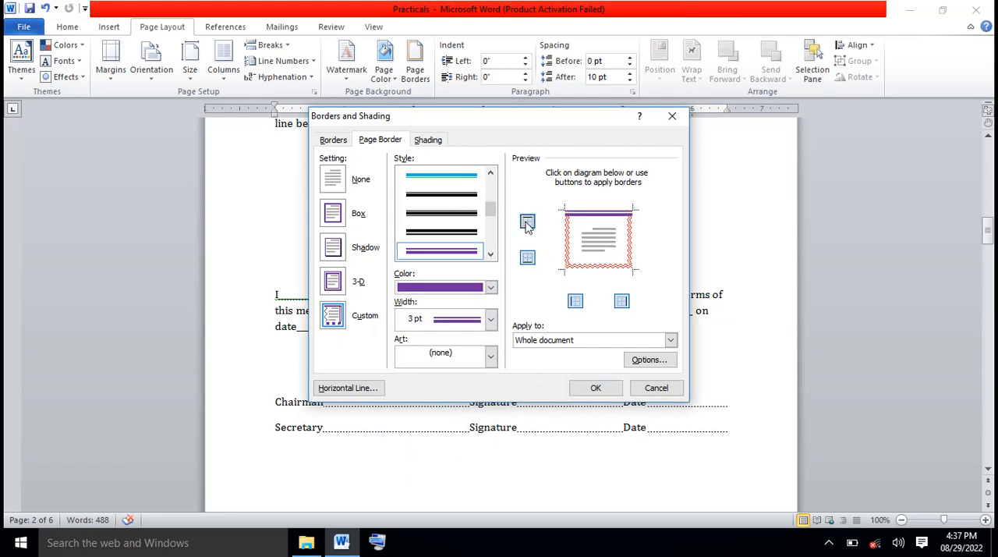
{"action": "left_click", "coordinate": [528, 259]}
{"action": "left_click", "coordinate": [528, 260]}
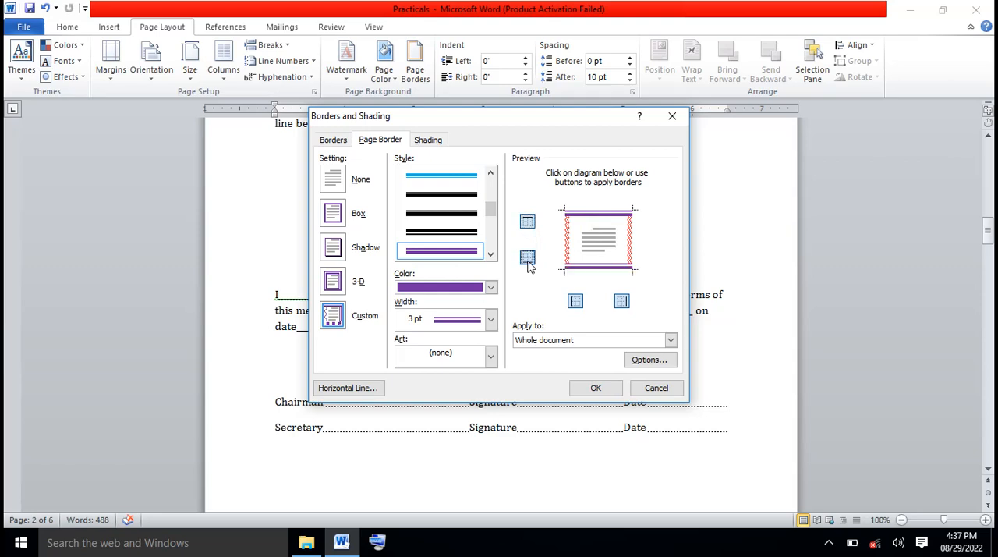
{"action": "left_click", "coordinate": [575, 302]}
{"action": "left_click", "coordinate": [576, 302]}
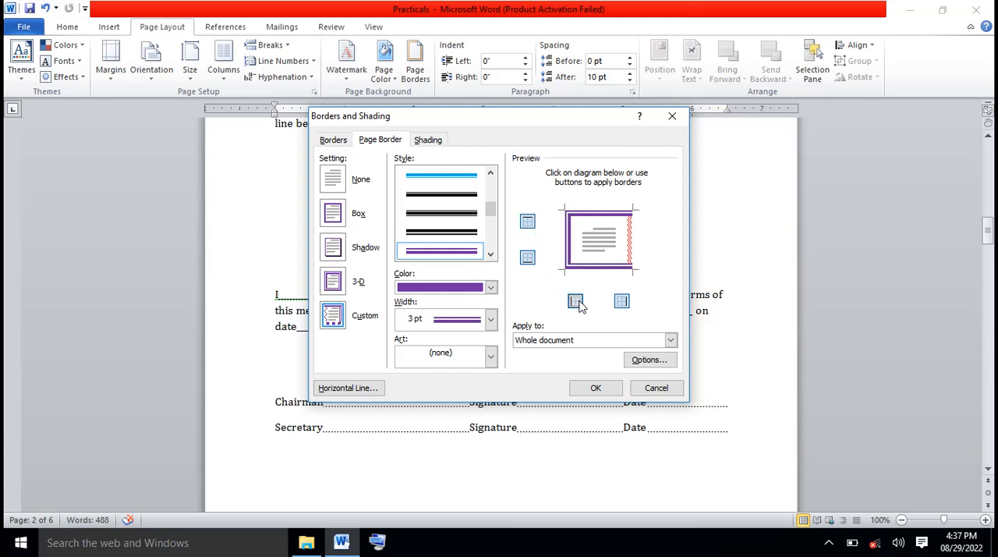
{"action": "left_click", "coordinate": [621, 302]}
{"action": "left_click", "coordinate": [621, 302]}
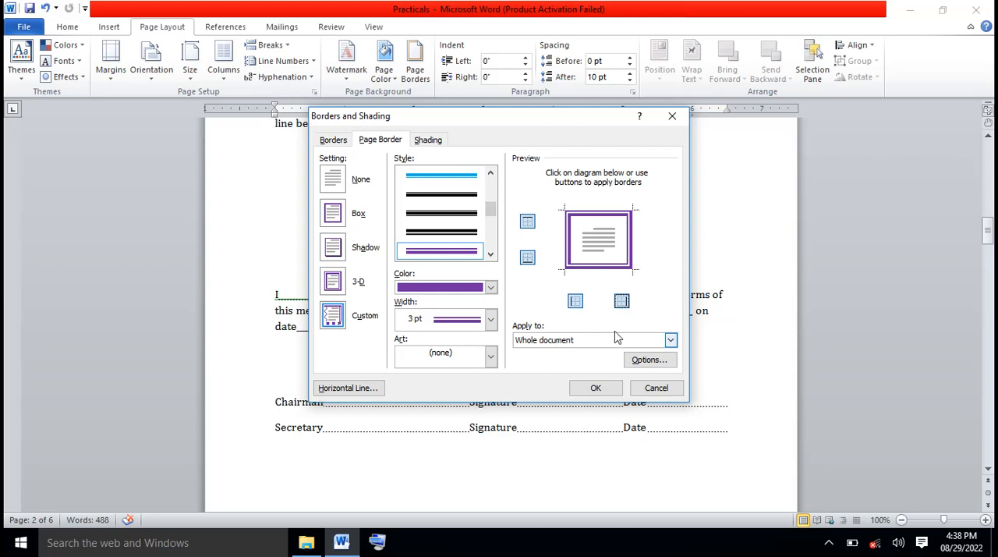
Set the purple page border to apply to the whole document and confirm it
{"action": "left_click", "coordinate": [671, 340]}
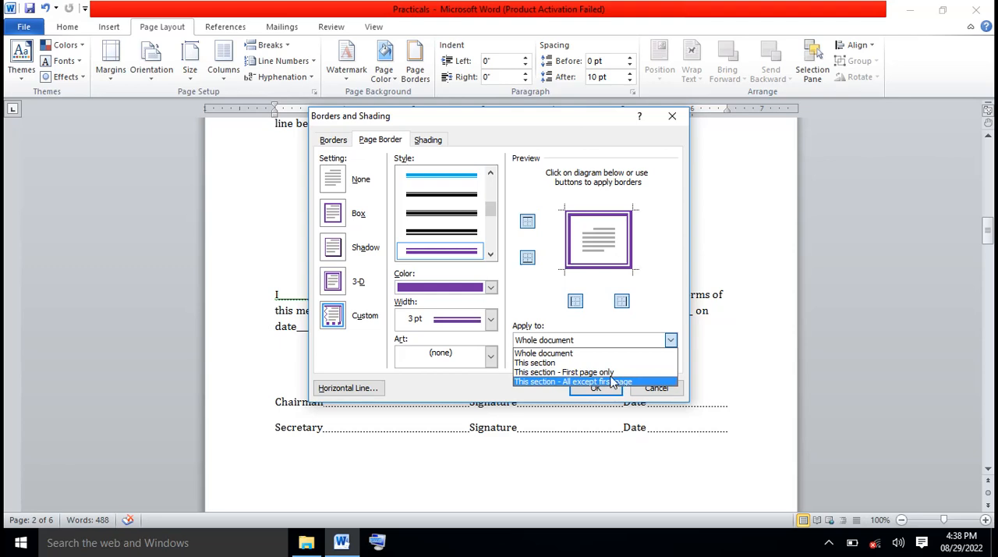
{"action": "left_click", "coordinate": [558, 355]}
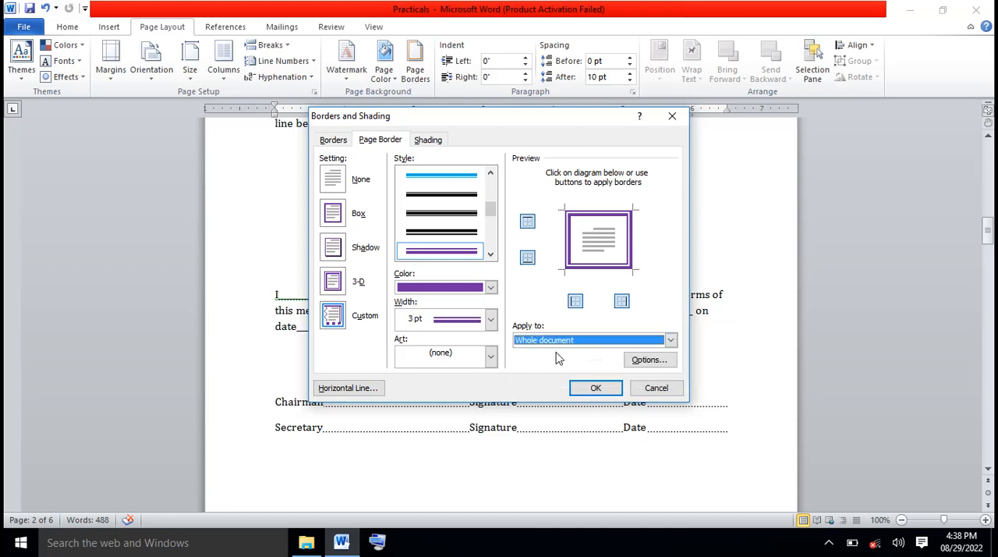
{"action": "left_click", "coordinate": [596, 389]}
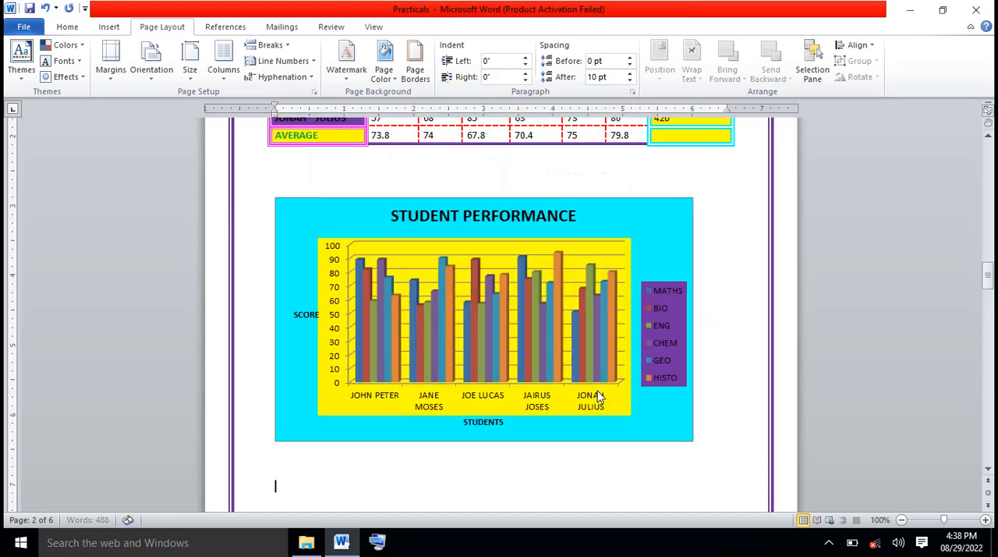
Replace the page border of the whole document with the colorful balloons art border
{"action": "left_click_drag", "start_coordinate": [988, 275], "coordinate": [989, 311]}
{"action": "left_click", "coordinate": [414, 68]}
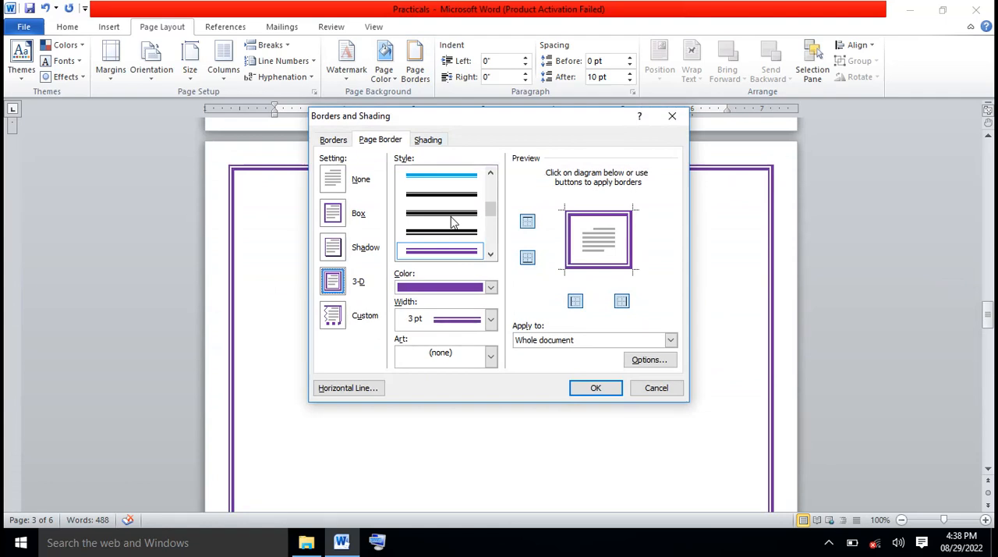
{"action": "left_click", "coordinate": [490, 356]}
{"action": "mouse_move", "coordinate": [491, 385]}
{"action": "left_mouse_down"}
{"action": "mouse_move", "coordinate": [493, 468]}
{"action": "mouse_move", "coordinate": [492, 381]}
{"action": "left_mouse_up"}
{"action": "left_click", "coordinate": [492, 457]}
{"action": "left_click", "coordinate": [493, 457]}
{"action": "left_click", "coordinate": [492, 457]}
{"action": "left_click", "coordinate": [492, 457]}
{"action": "left_click", "coordinate": [492, 457]}
{"action": "left_click", "coordinate": [492, 457]}
{"action": "left_click", "coordinate": [492, 457]}
{"action": "left_click", "coordinate": [492, 457]}
{"action": "left_click", "coordinate": [492, 457]}
{"action": "left_click", "coordinate": [492, 457]}
{"action": "left_click", "coordinate": [492, 457]}
{"action": "left_click", "coordinate": [492, 457]}
{"action": "left_click", "coordinate": [492, 457]}
{"action": "left_click", "coordinate": [493, 457]}
{"action": "left_click", "coordinate": [492, 457]}
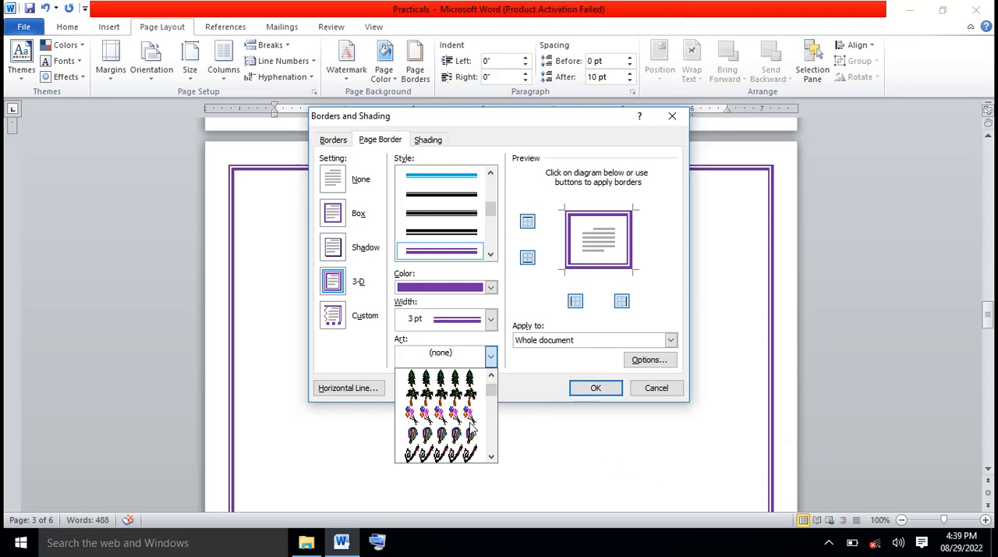
{"action": "left_click", "coordinate": [447, 416]}
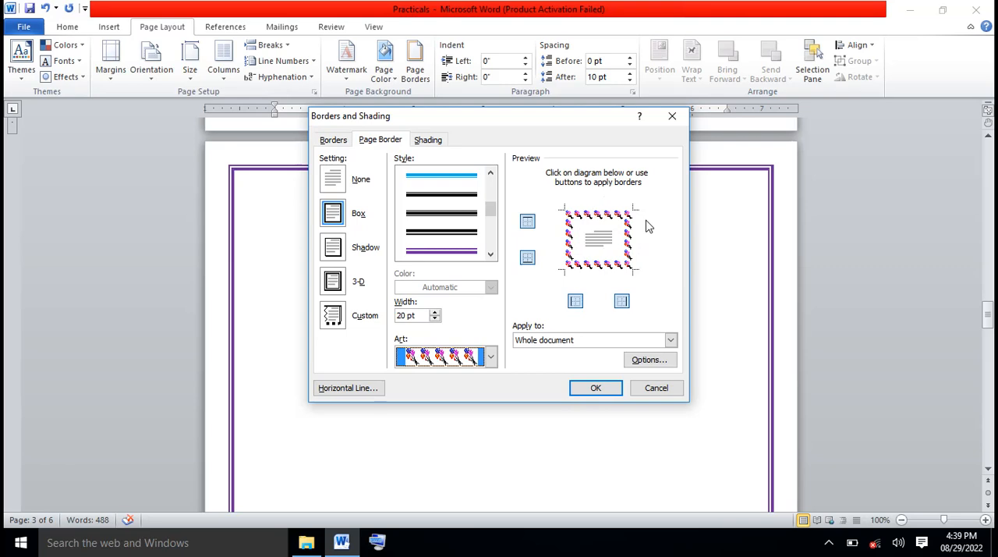
{"action": "left_click", "coordinate": [597, 388]}
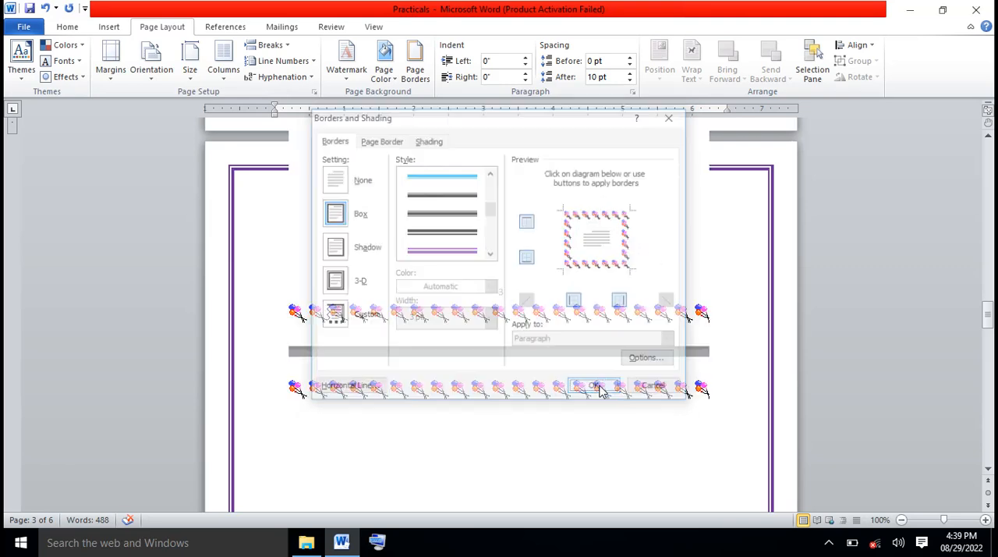
Review the art border on the pages and view the Shading settings, closing them without changes
{"action": "mouse_move", "coordinate": [987, 301]}
{"action": "left_mouse_down"}
{"action": "mouse_move", "coordinate": [973, 128]}
{"action": "mouse_move", "coordinate": [990, 219]}
{"action": "left_mouse_up"}
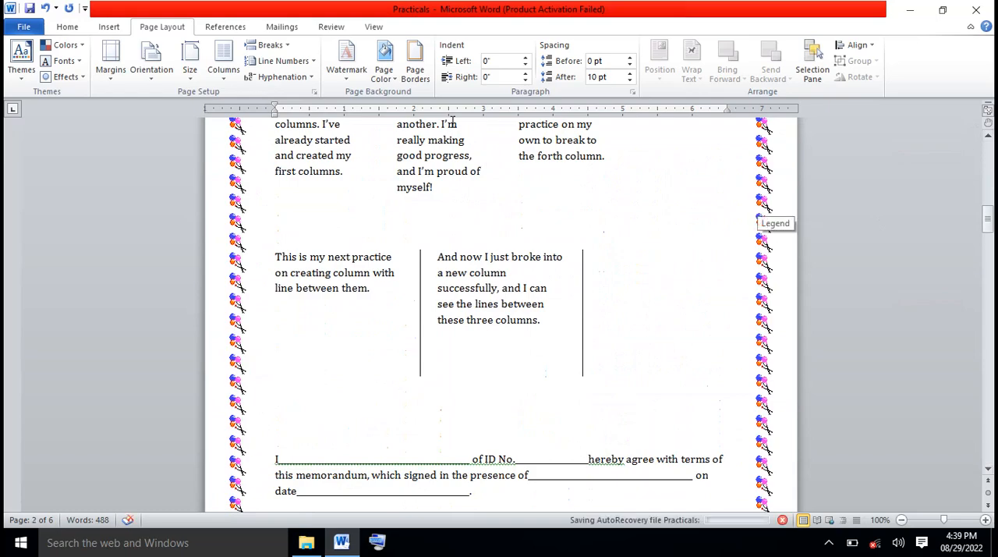
{"action": "left_click", "coordinate": [426, 84]}
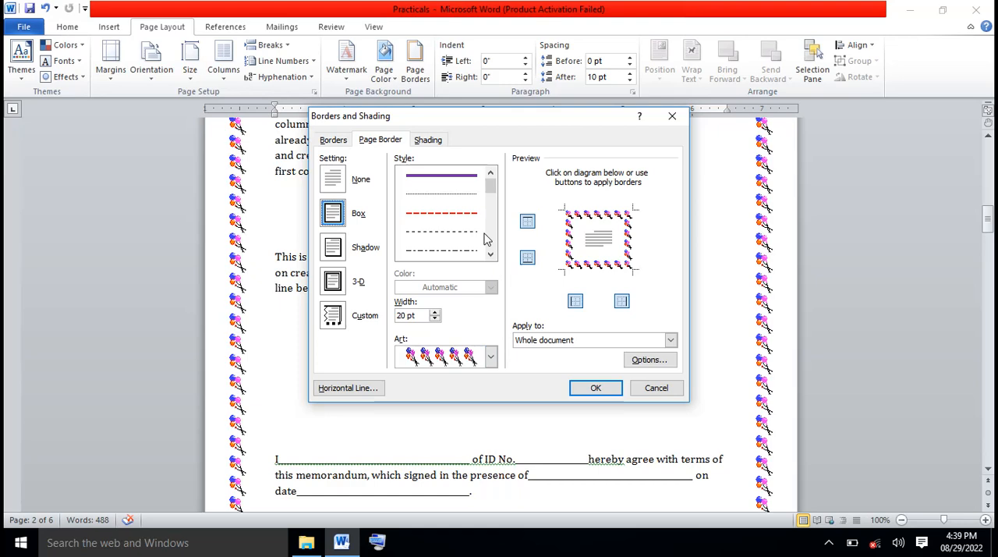
{"action": "left_click", "coordinate": [429, 140]}
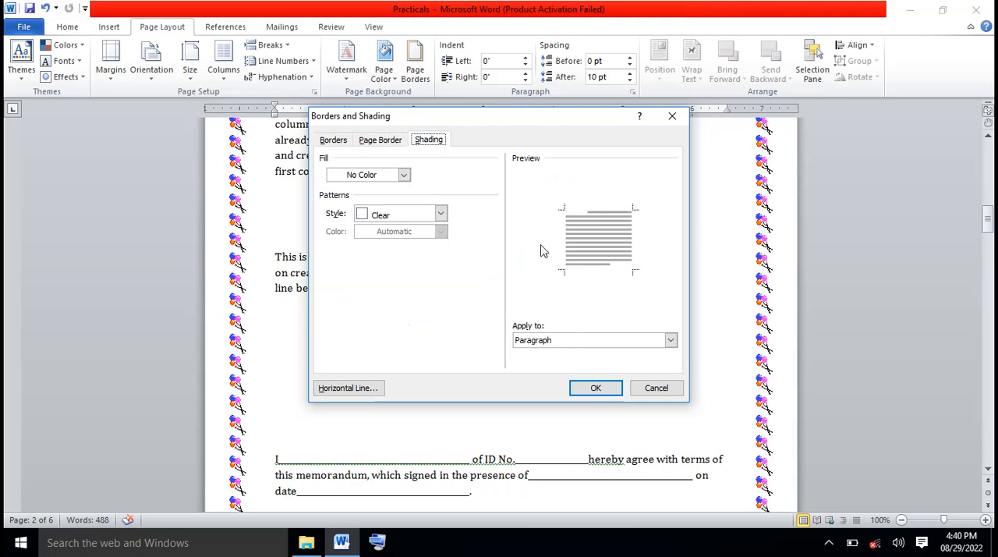
{"action": "left_click", "coordinate": [656, 390]}
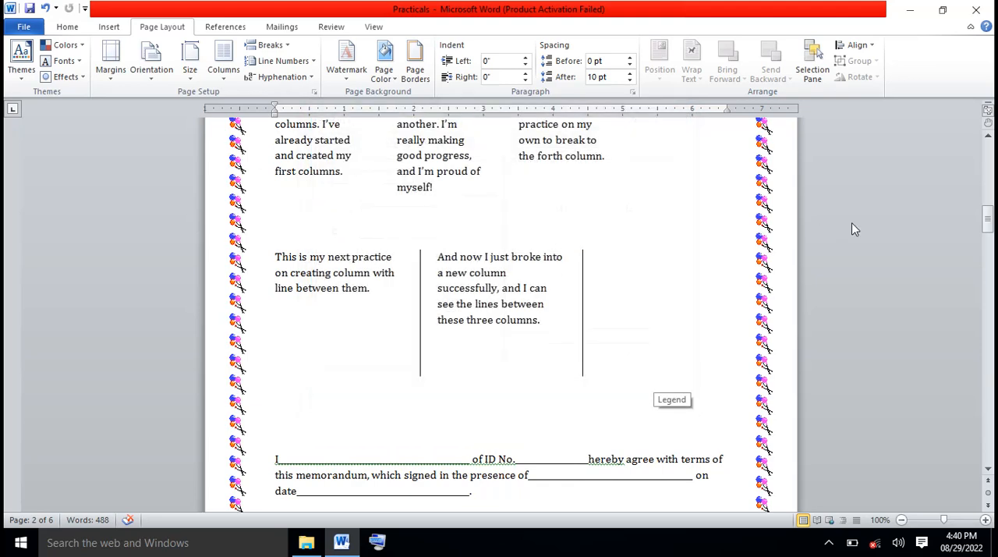
{"action": "left_click", "coordinate": [988, 470]}
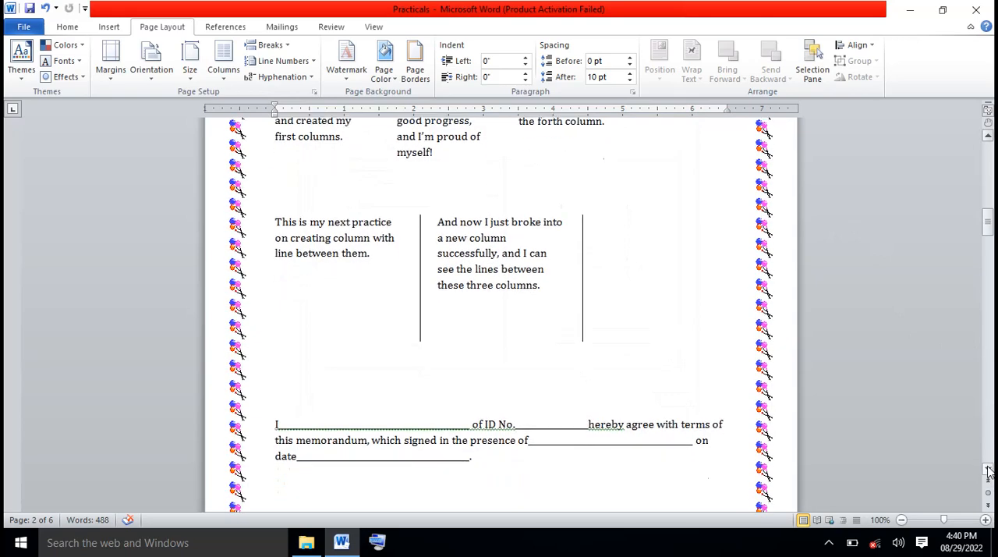
{"action": "left_click", "coordinate": [988, 470]}
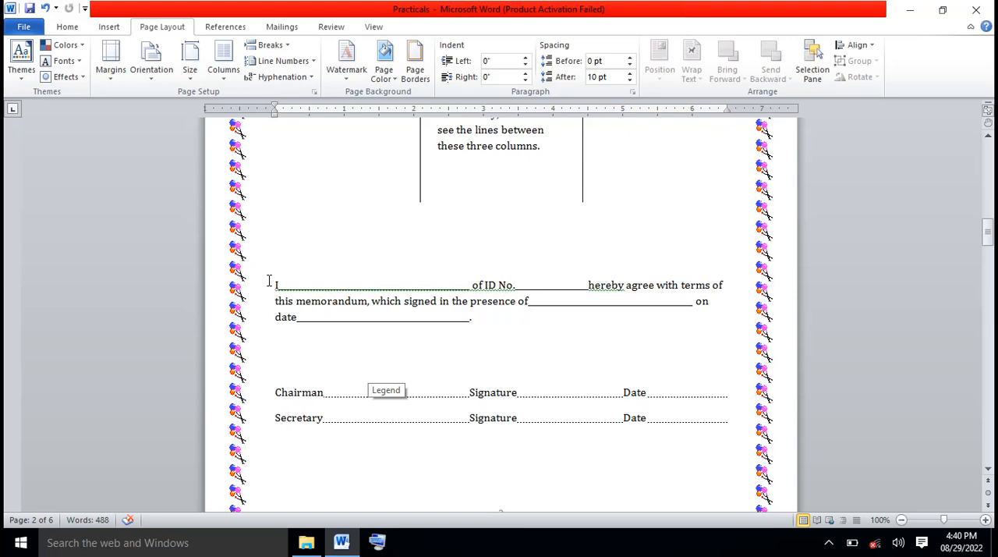
{"action": "mouse_move", "coordinate": [276, 284]}
{"action": "left_mouse_down"}
{"action": "mouse_move", "coordinate": [345, 332]}
{"action": "mouse_move", "coordinate": [521, 395]}
{"action": "mouse_move", "coordinate": [768, 425]}
{"action": "left_mouse_up"}
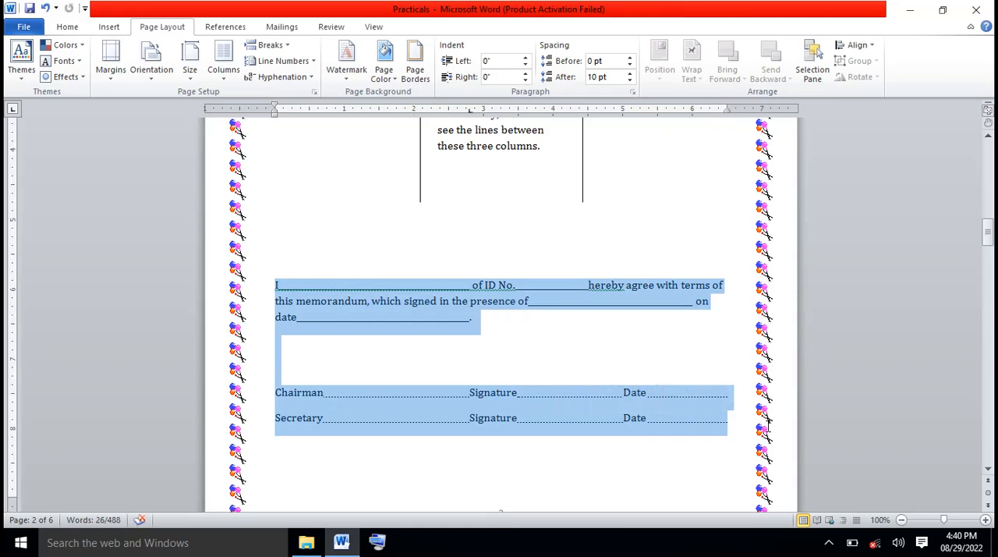
{"action": "left_click", "coordinate": [989, 173]}
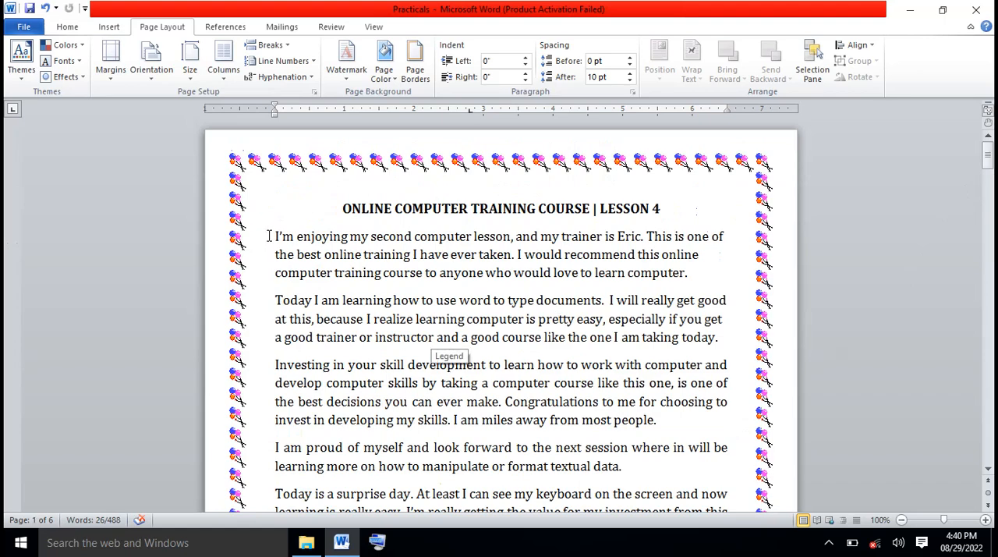
Select the first two paragraphs below the lesson title and choose a purple shading fill for them
{"action": "left_click_drag", "start_coordinate": [269, 236], "coordinate": [737, 331]}
{"action": "left_click", "coordinate": [416, 69]}
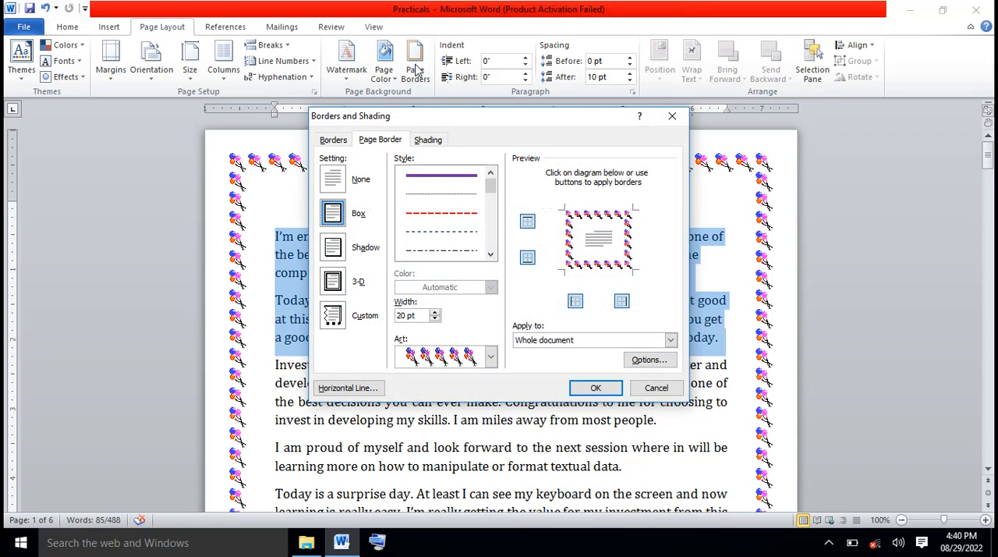
{"action": "left_click", "coordinate": [433, 144]}
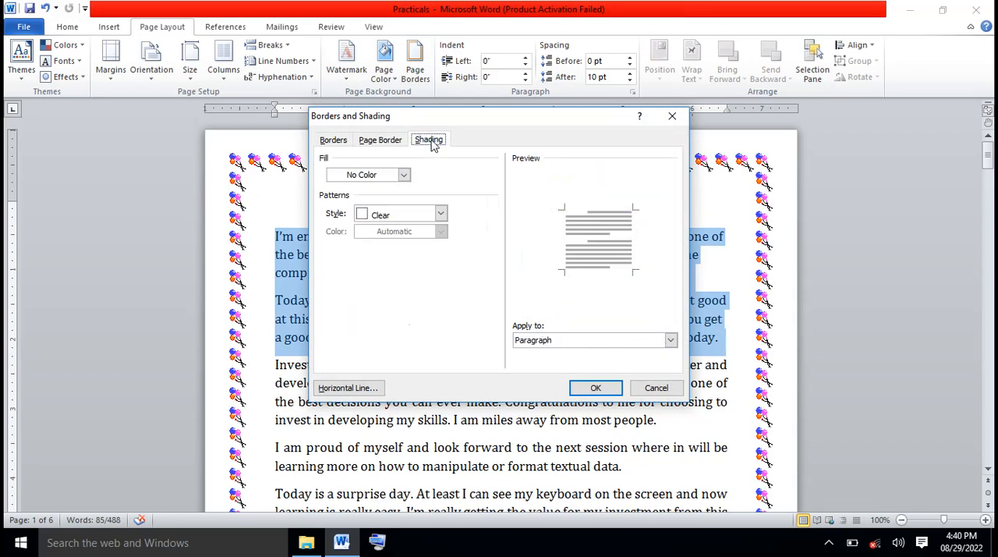
{"action": "left_click", "coordinate": [403, 176]}
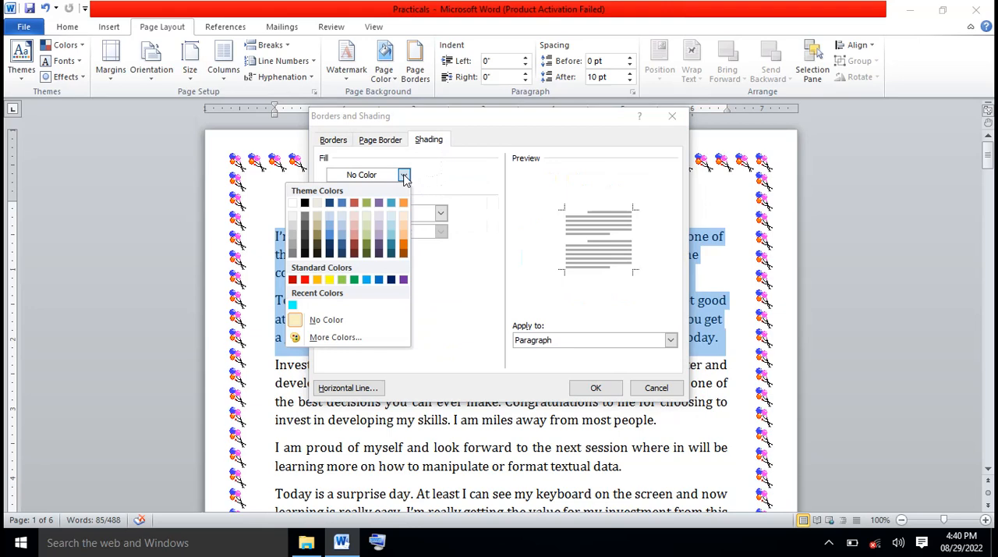
{"action": "left_click", "coordinate": [403, 281]}
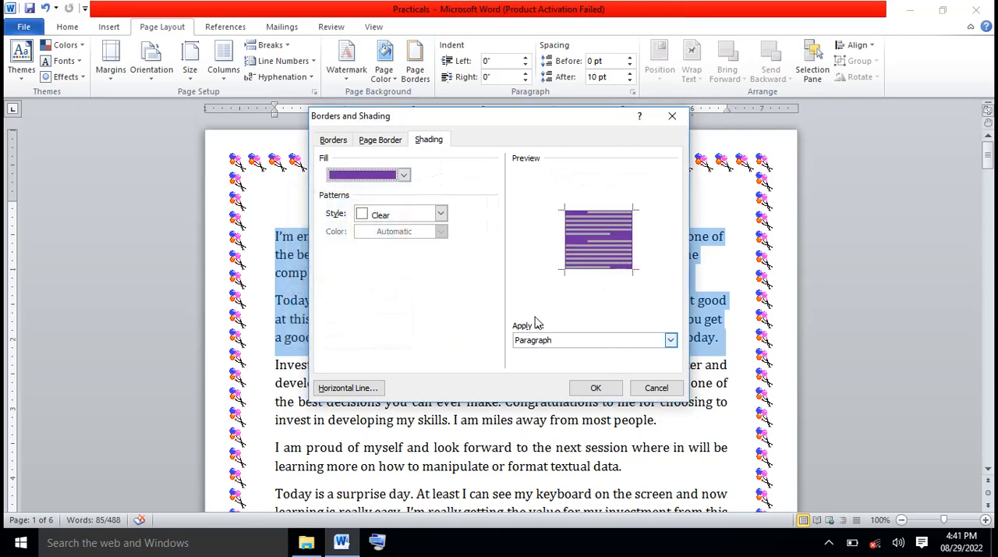
Preview the purple shading on Text, set it to apply to Paragraph instead, and confirm it
{"action": "left_click", "coordinate": [670, 341]}
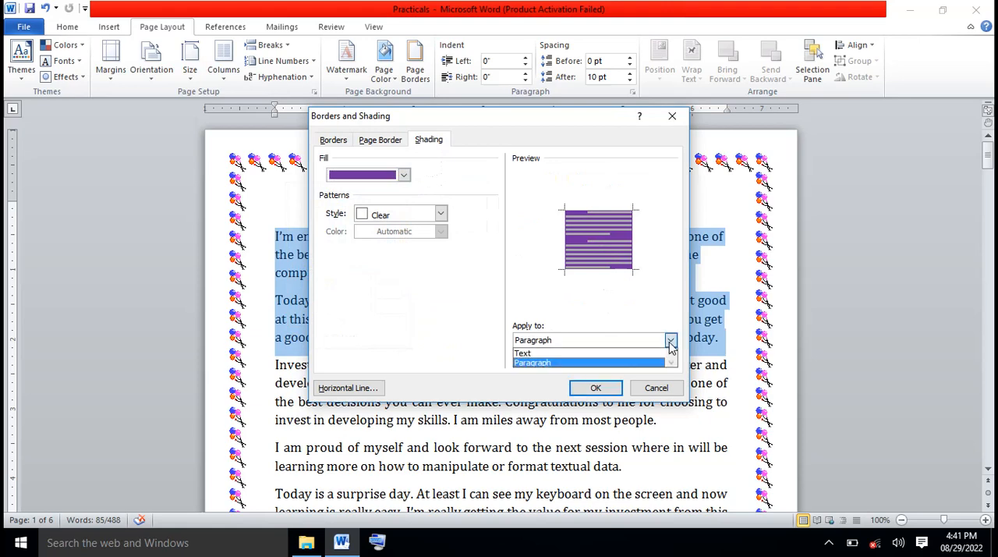
{"action": "left_click", "coordinate": [589, 355]}
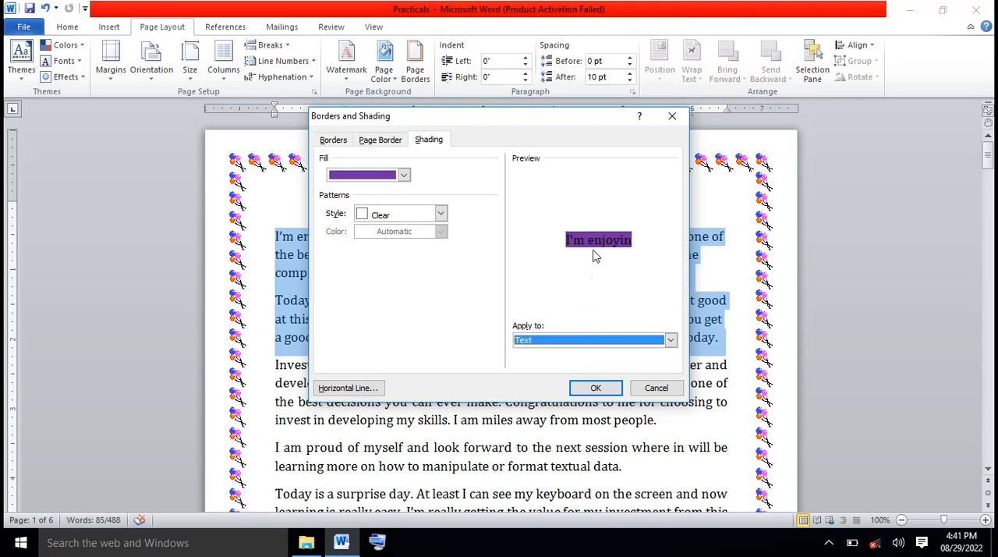
{"action": "left_click", "coordinate": [670, 340]}
{"action": "left_click", "coordinate": [608, 364]}
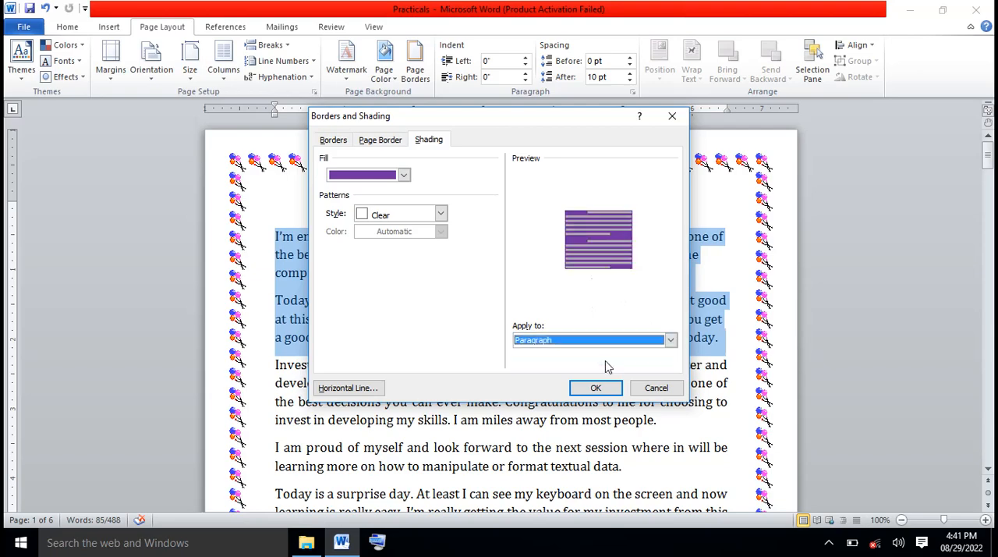
{"action": "left_click", "coordinate": [601, 388]}
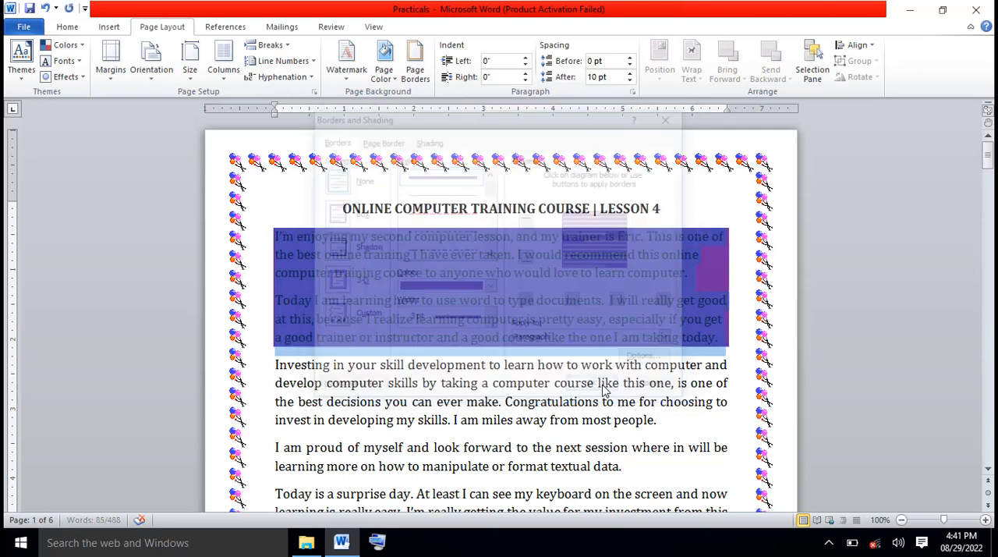
{"action": "left_click", "coordinate": [620, 383]}
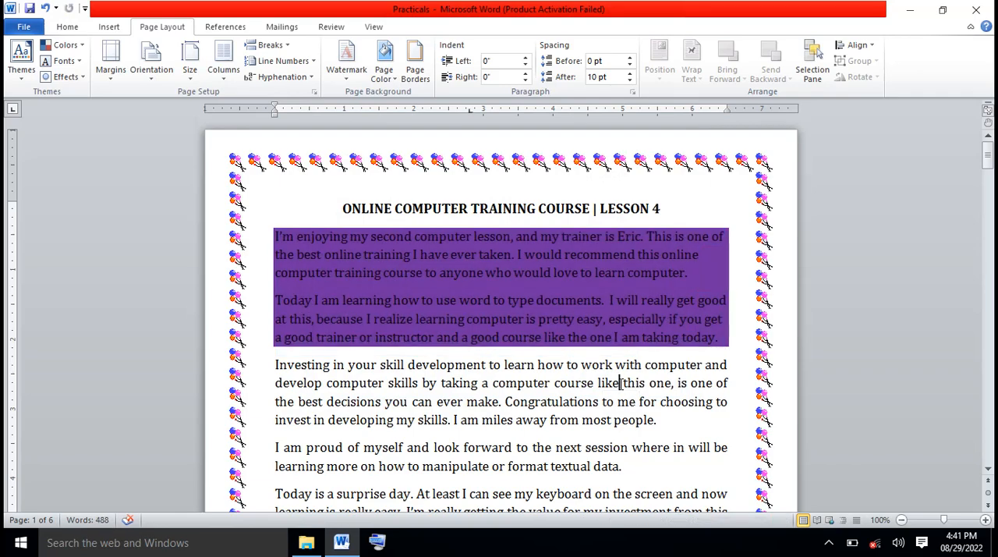
Compare the paragraph border settings with the page border settings and close them without changes
{"action": "left_click", "coordinate": [988, 468]}
{"action": "left_click", "coordinate": [988, 469]}
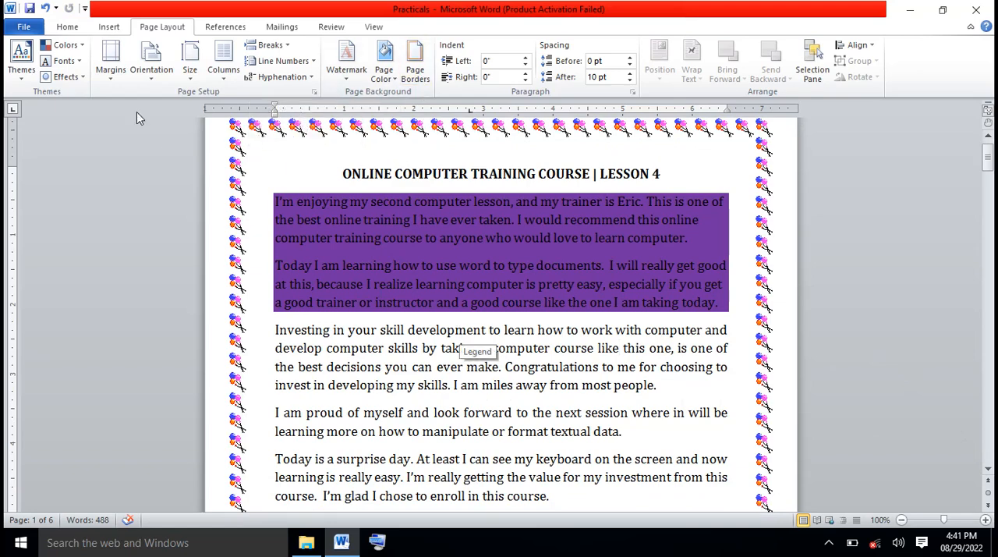
{"action": "left_click", "coordinate": [69, 27]}
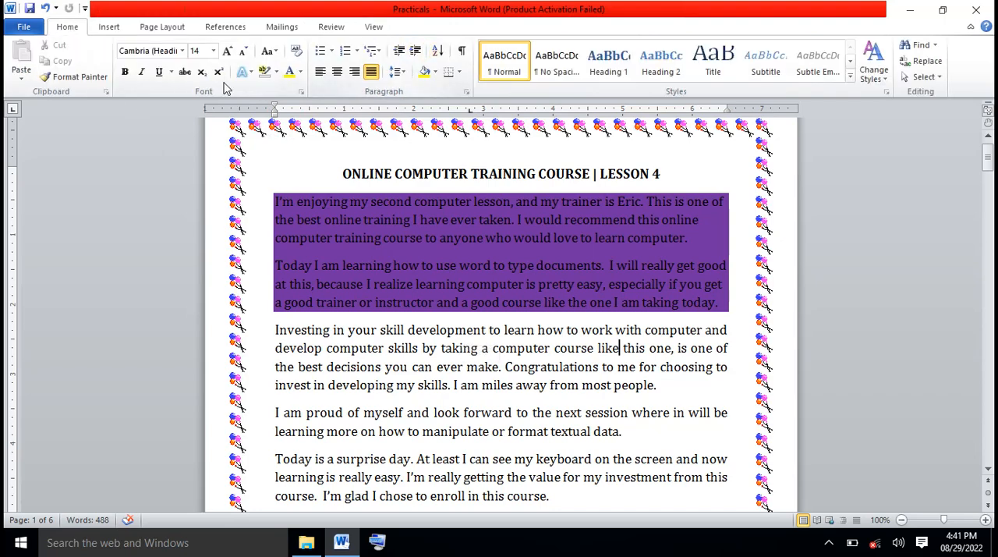
{"action": "left_click", "coordinate": [162, 28]}
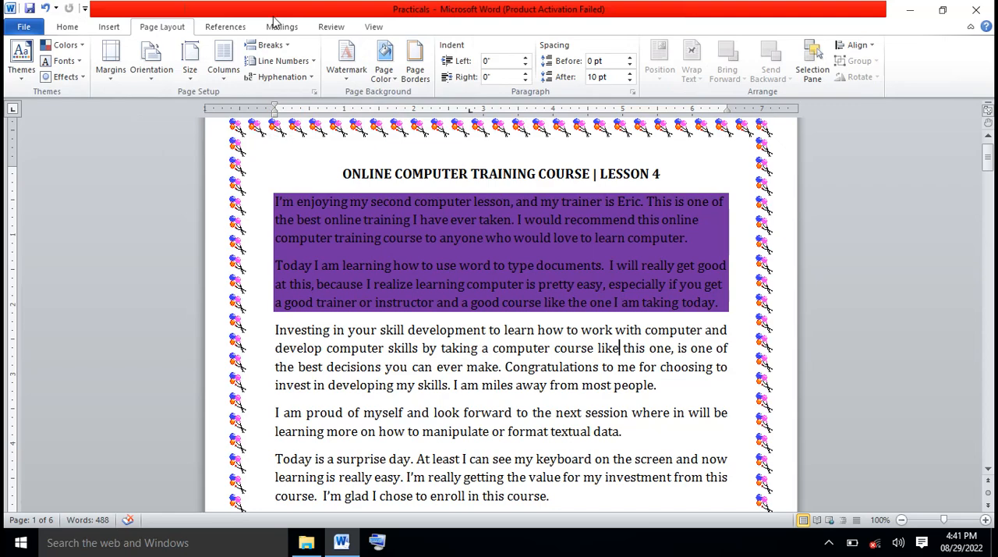
{"action": "left_click", "coordinate": [415, 74]}
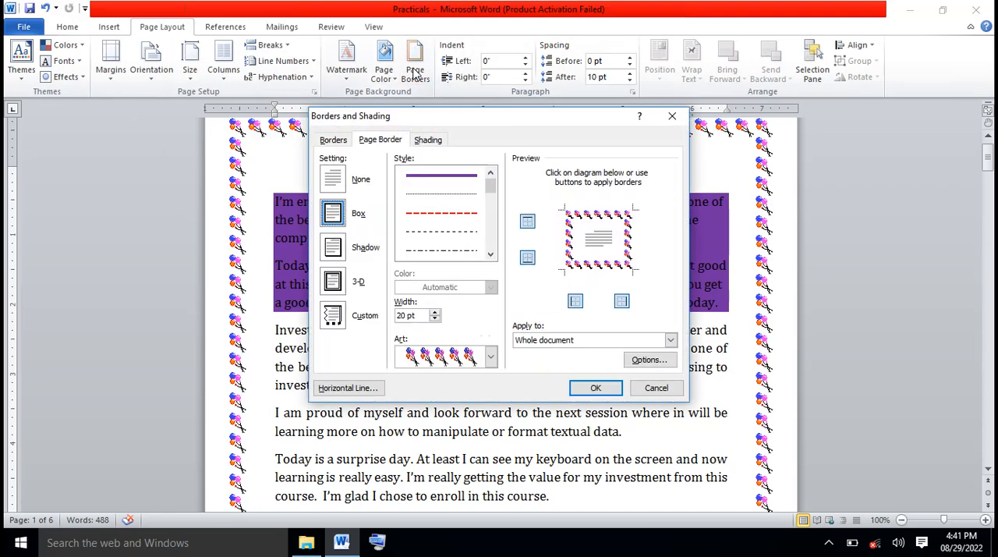
{"action": "left_click", "coordinate": [334, 141]}
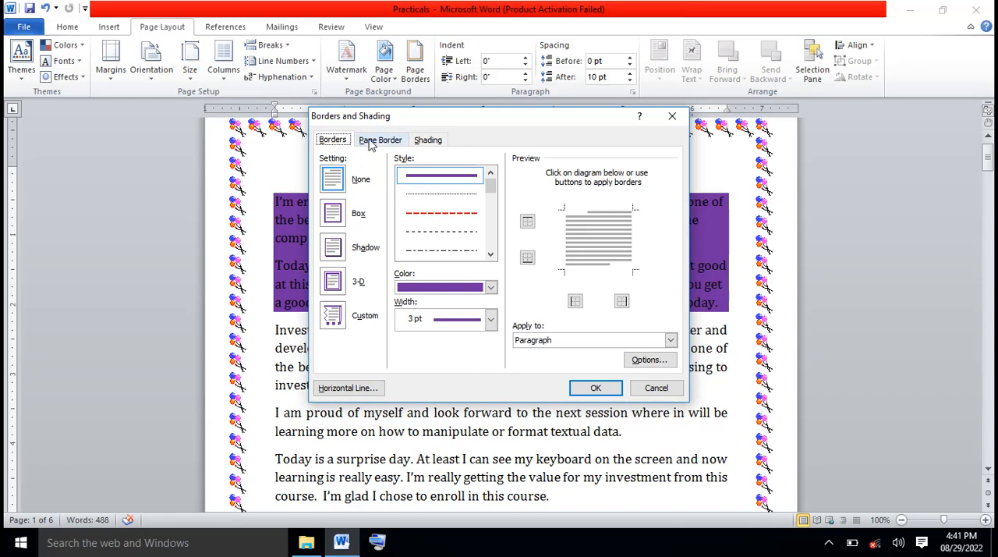
{"action": "left_click", "coordinate": [372, 144]}
{"action": "left_click", "coordinate": [334, 141]}
{"action": "left_click", "coordinate": [656, 389]}
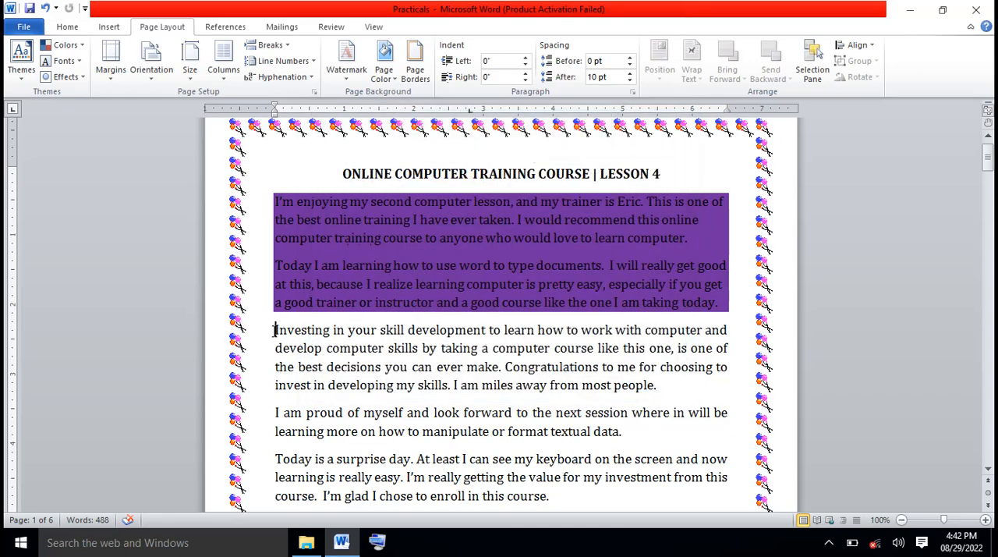
Choose a green single wavy line box border for the two paragraphs from "Investing in your skill development" to "format textual data"
{"action": "left_click_drag", "start_coordinate": [276, 330], "coordinate": [621, 431]}
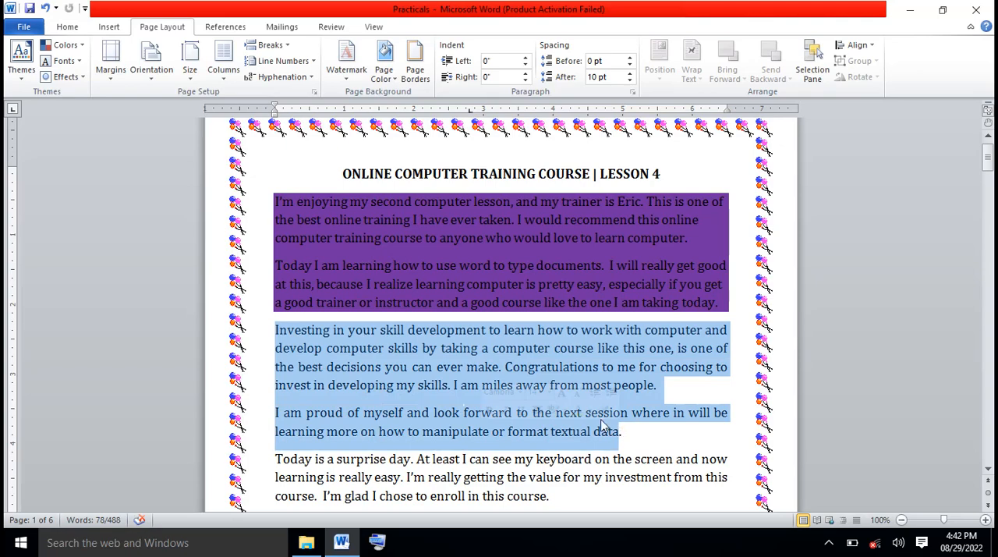
{"action": "left_click", "coordinate": [418, 80]}
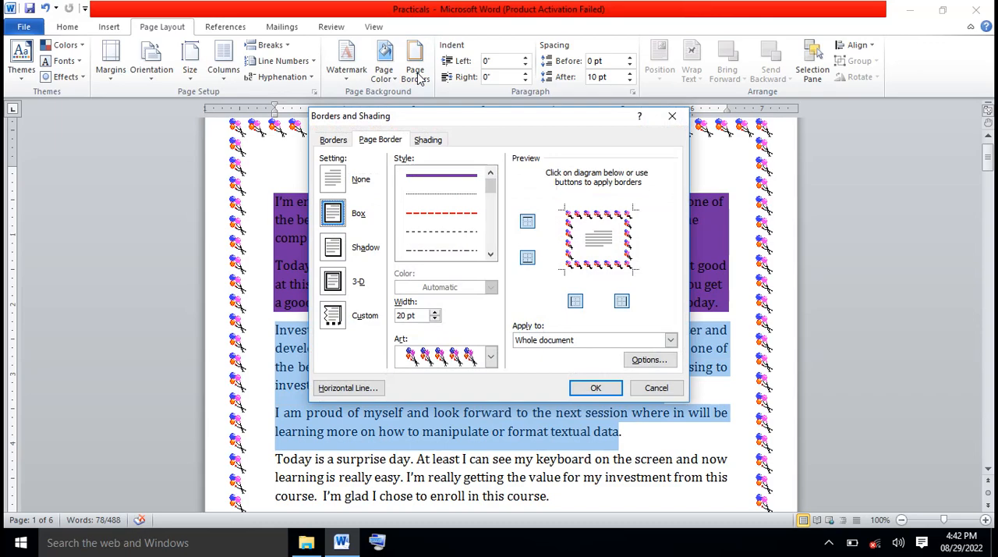
{"action": "left_click", "coordinate": [340, 139]}
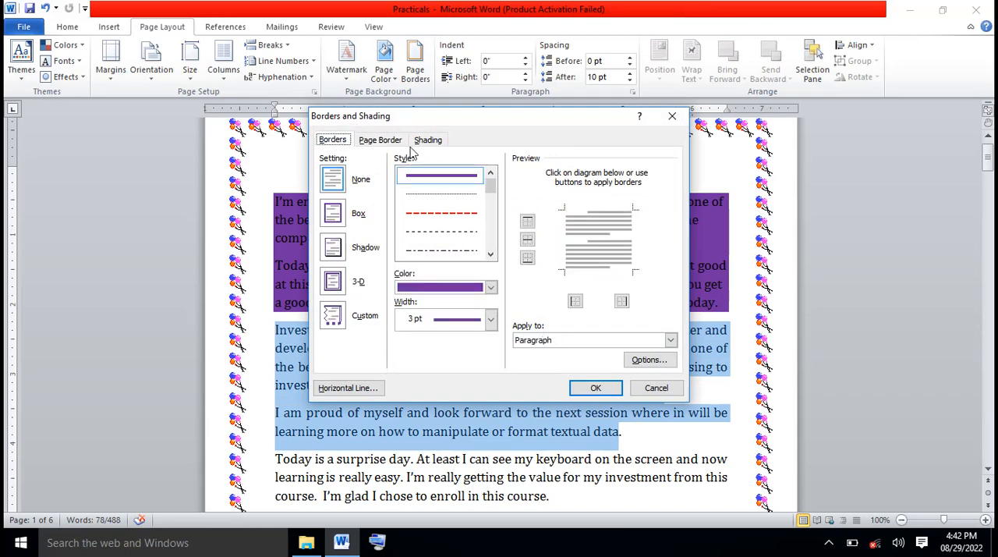
{"action": "left_click", "coordinate": [490, 253]}
{"action": "left_click", "coordinate": [490, 253]}
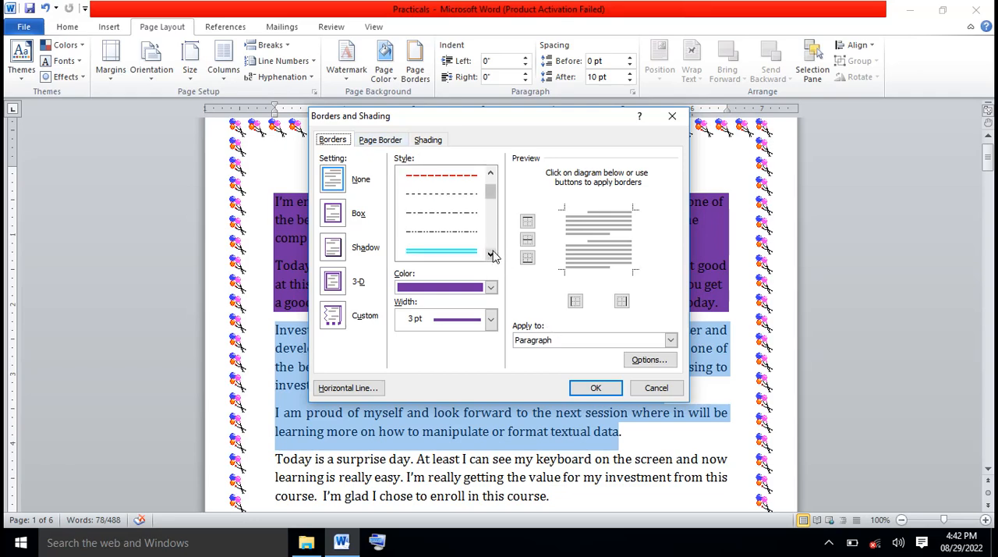
{"action": "left_click", "coordinate": [490, 254]}
{"action": "left_click", "coordinate": [491, 254]}
{"action": "left_click", "coordinate": [491, 254]}
{"action": "left_click", "coordinate": [491, 254]}
{"action": "left_click", "coordinate": [491, 254]}
{"action": "left_click", "coordinate": [490, 253]}
{"action": "left_click", "coordinate": [490, 254]}
{"action": "left_click", "coordinate": [491, 253]}
{"action": "left_click", "coordinate": [490, 253]}
{"action": "left_click", "coordinate": [491, 254]}
{"action": "left_click", "coordinate": [491, 253]}
{"action": "left_click", "coordinate": [490, 254]}
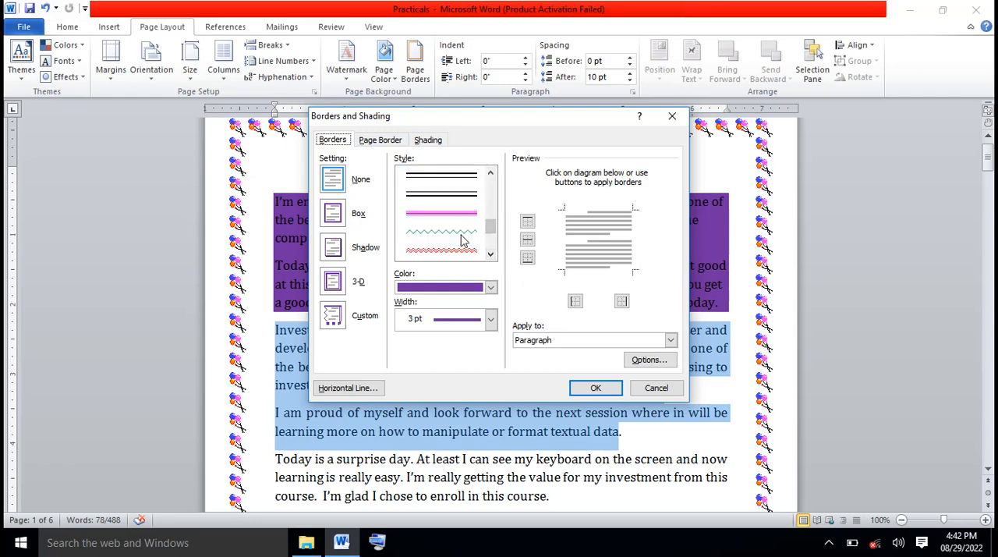
{"action": "left_click", "coordinate": [459, 238]}
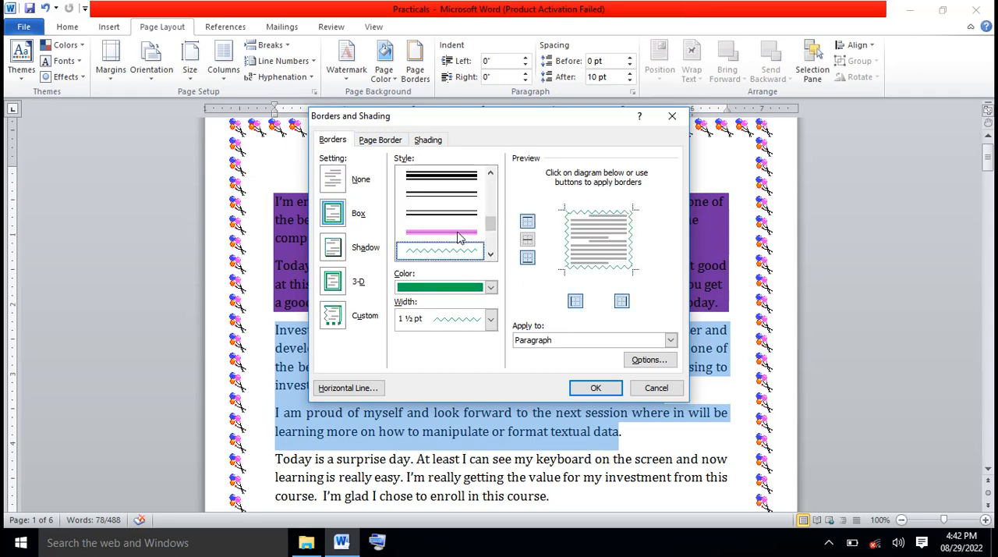
Change the wavy paragraph border's color to a standard bright magenta and apply it to the selected paragraphs
{"action": "left_click", "coordinate": [490, 287]}
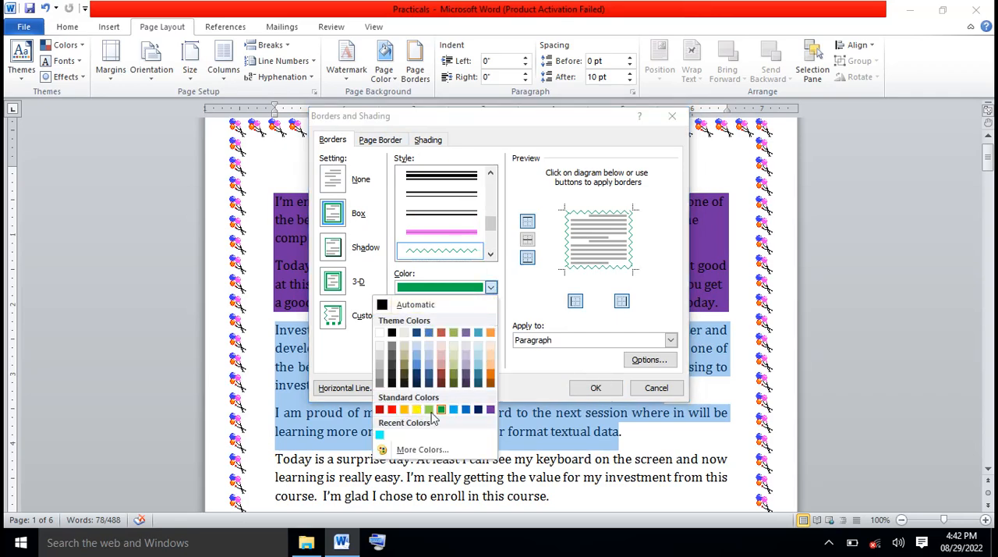
{"action": "left_click", "coordinate": [420, 450]}
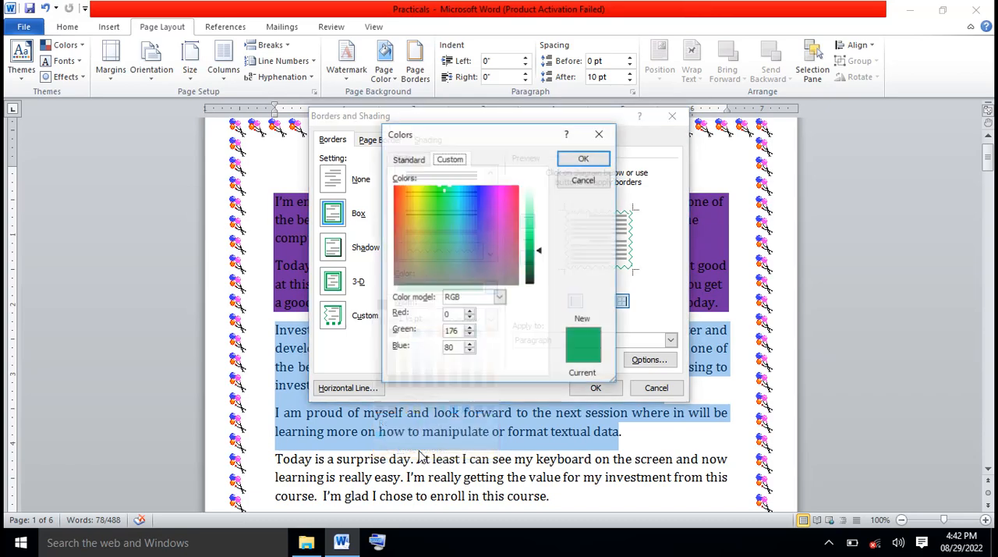
{"action": "left_click", "coordinate": [405, 160]}
{"action": "left_click", "coordinate": [500, 245]}
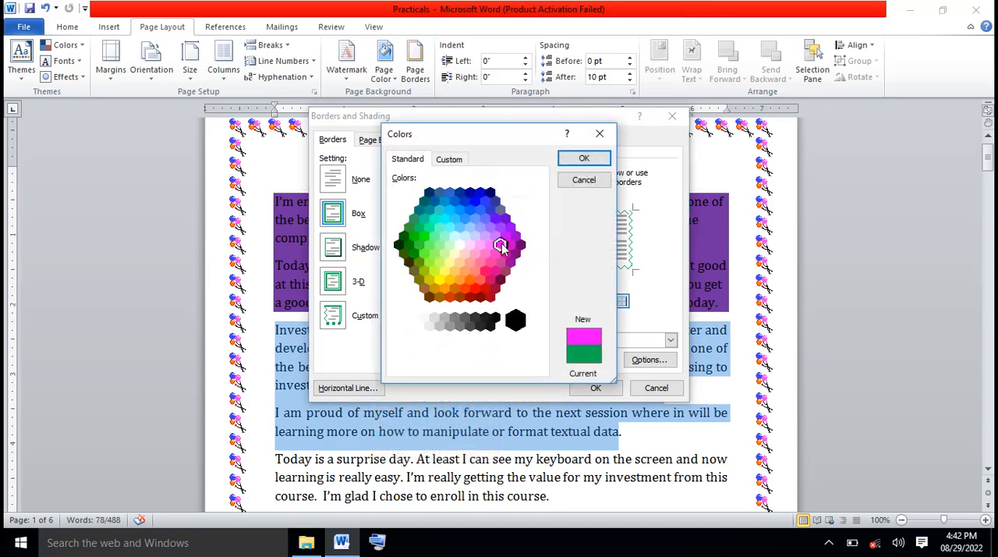
{"action": "left_click", "coordinate": [585, 159]}
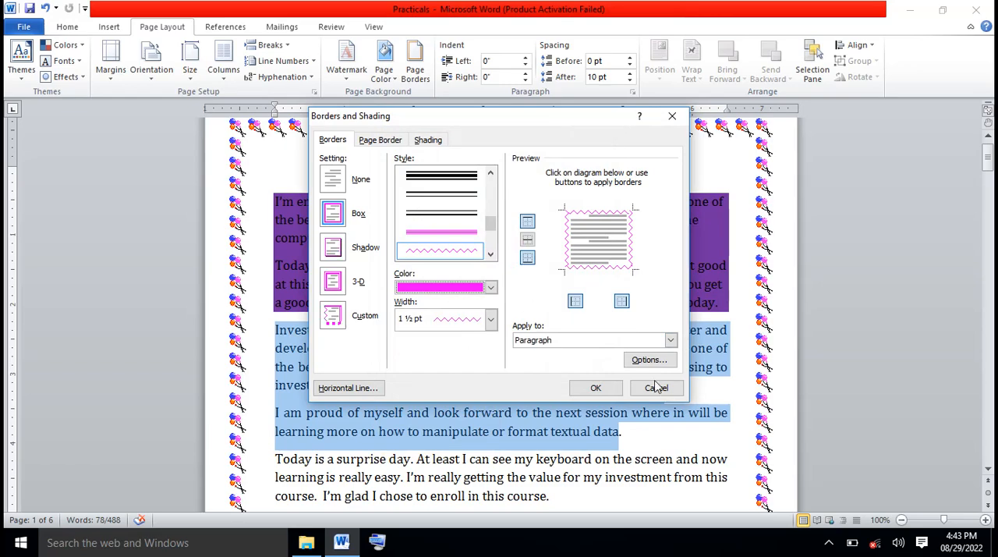
{"action": "left_click", "coordinate": [612, 388]}
{"action": "left_click", "coordinate": [679, 468]}
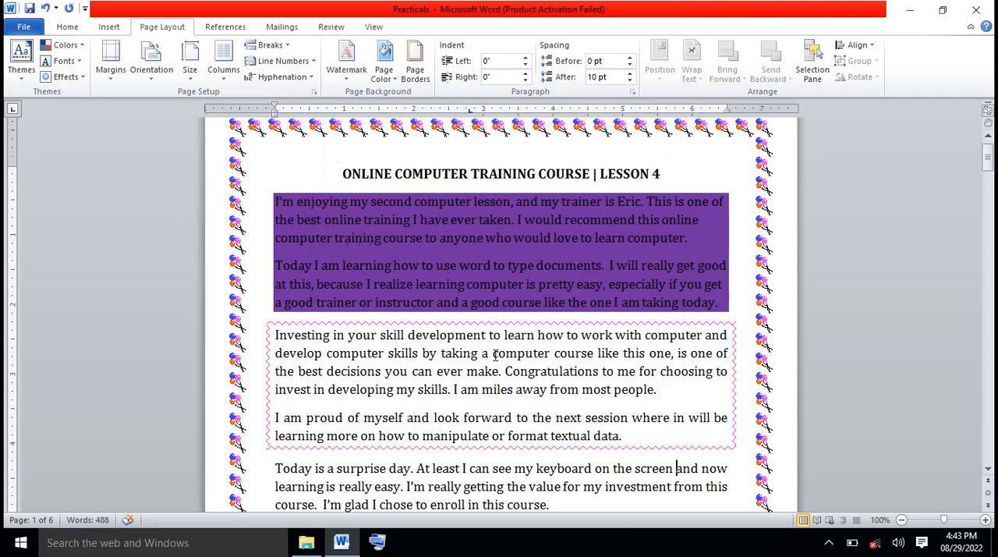
Select the two paragraphs from "Today is a surprise day" to "their own house or office"
{"action": "left_click", "coordinate": [988, 471]}
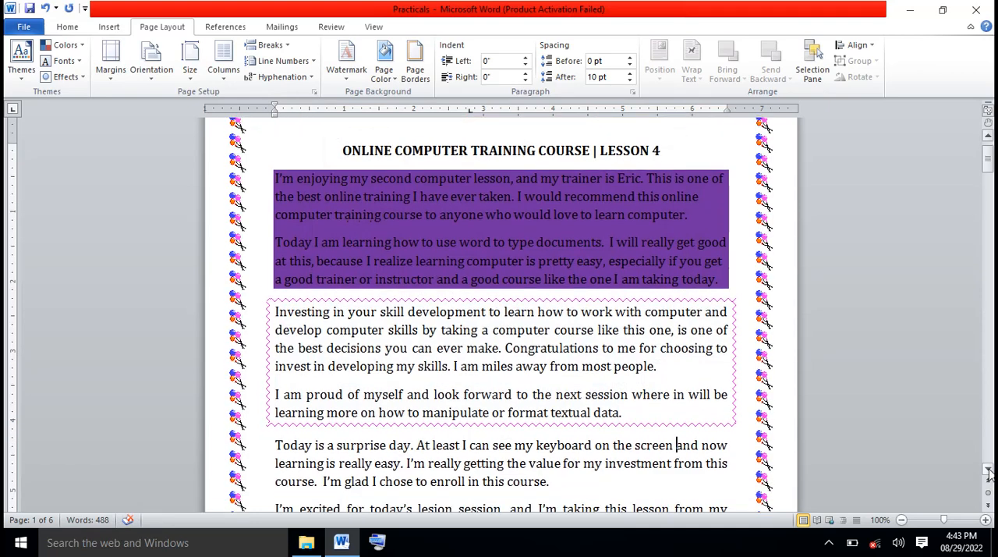
{"action": "scroll", "coordinate": [988, 471], "scroll_direction": "down", "scroll_amount": 3}
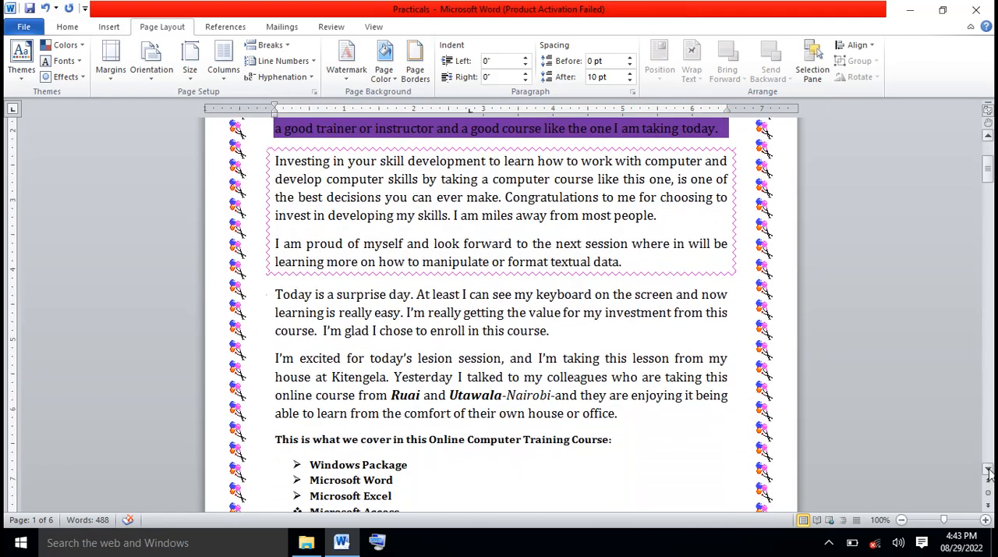
{"action": "left_click_drag", "start_coordinate": [274, 284], "coordinate": [645, 404]}
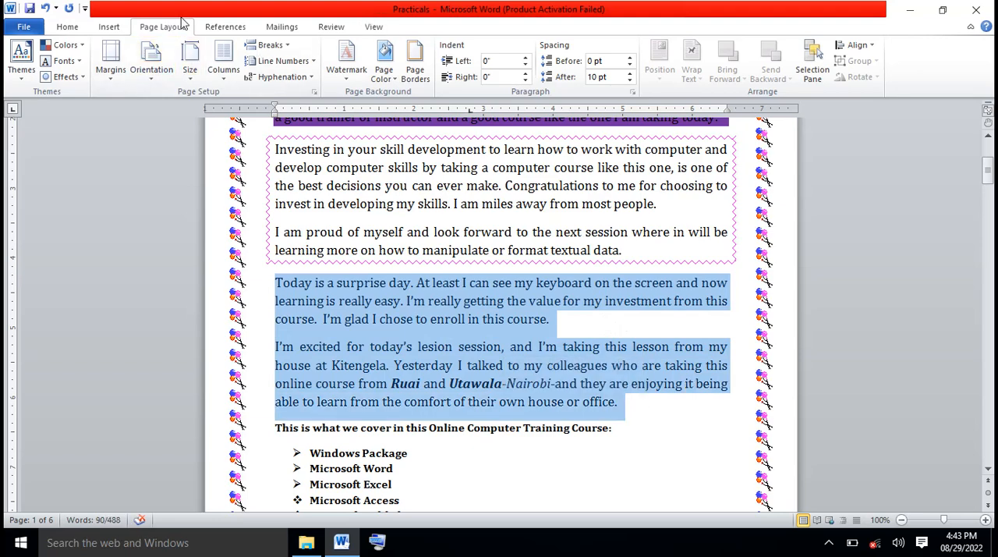
Choose the red double wavy line as the page border style, replacing the balloon art in the border settings
{"action": "left_click", "coordinate": [416, 56]}
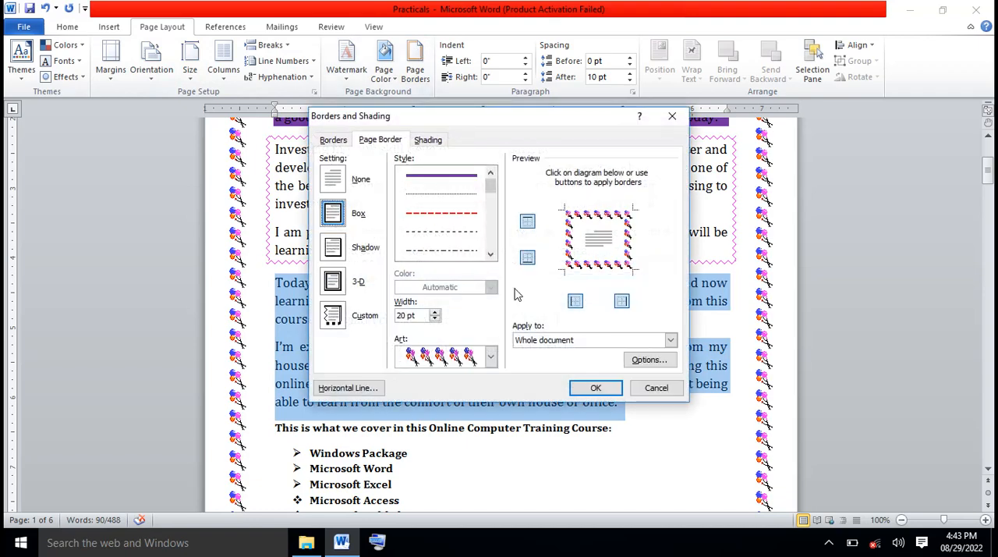
{"action": "left_click", "coordinate": [490, 254]}
{"action": "left_click", "coordinate": [490, 253]}
{"action": "left_click", "coordinate": [490, 253]}
{"action": "left_click", "coordinate": [491, 253]}
{"action": "left_click", "coordinate": [490, 253]}
{"action": "left_click", "coordinate": [490, 253]}
{"action": "left_click", "coordinate": [491, 254]}
{"action": "left_click", "coordinate": [491, 254]}
{"action": "left_click", "coordinate": [491, 253]}
{"action": "left_click", "coordinate": [490, 253]}
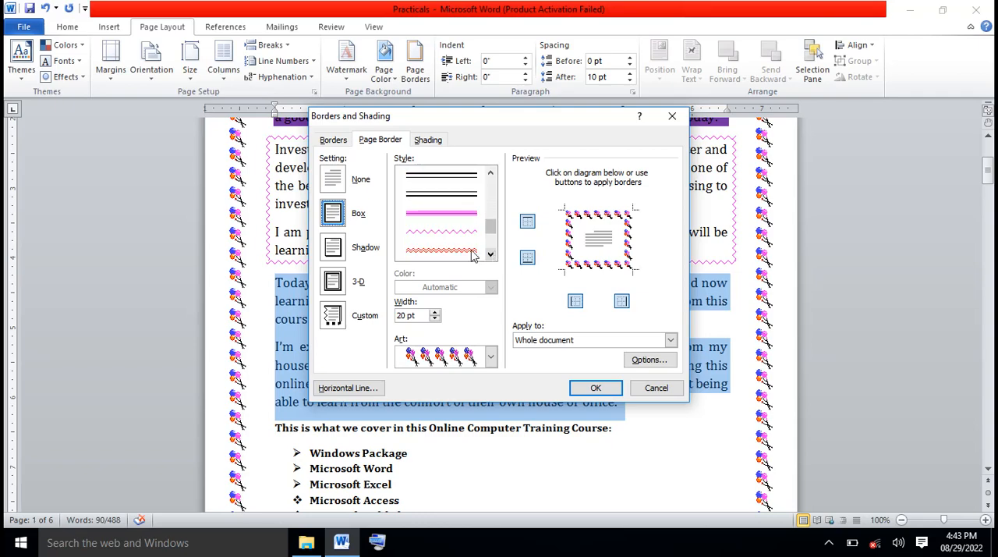
{"action": "left_click", "coordinate": [464, 251]}
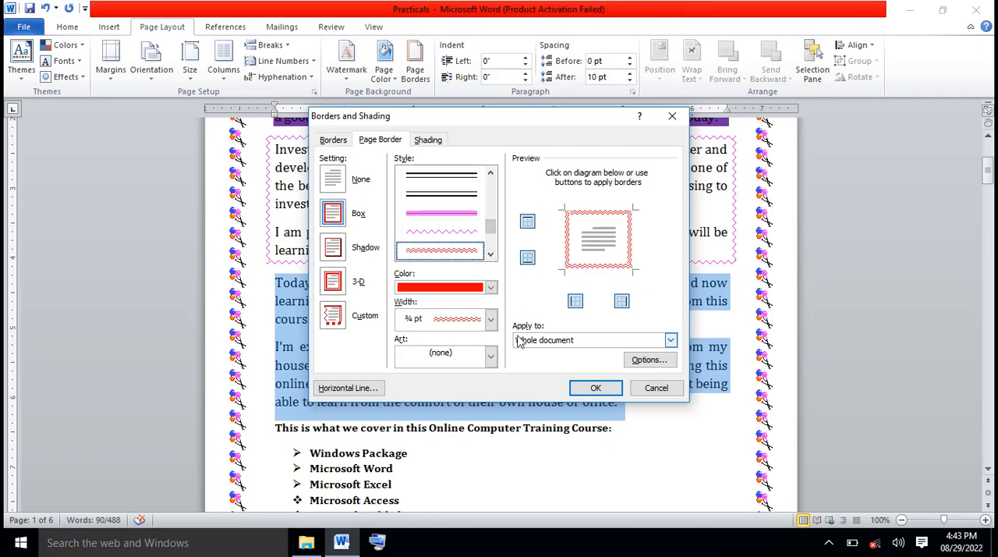
Change the double wavy line's color to a standard bright cyan
{"action": "left_click", "coordinate": [491, 288]}
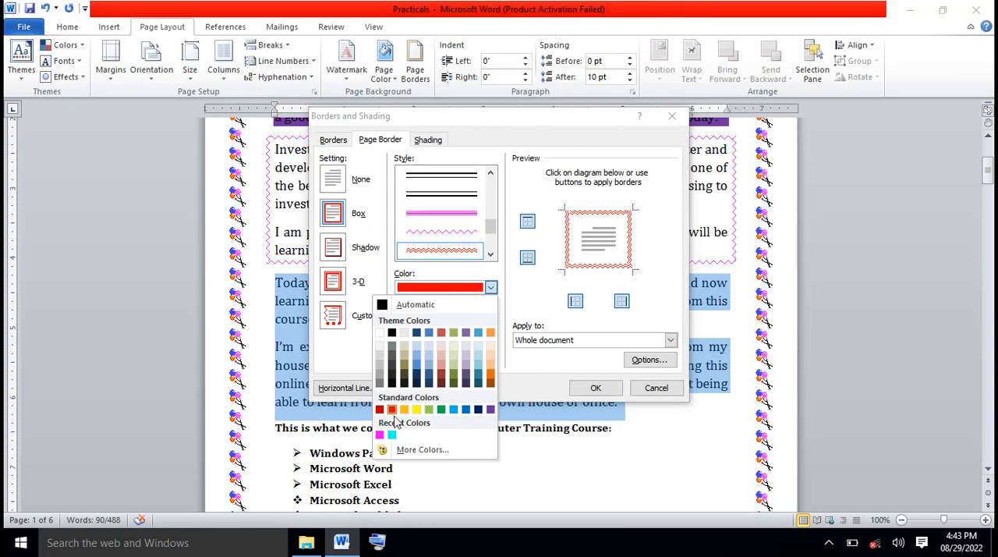
{"action": "left_click", "coordinate": [437, 453]}
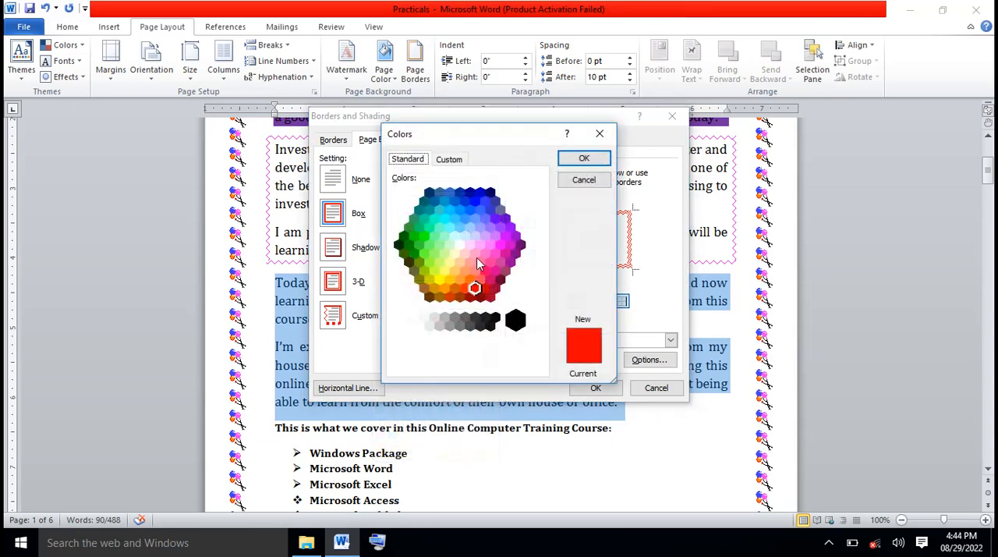
{"action": "left_click", "coordinate": [445, 218]}
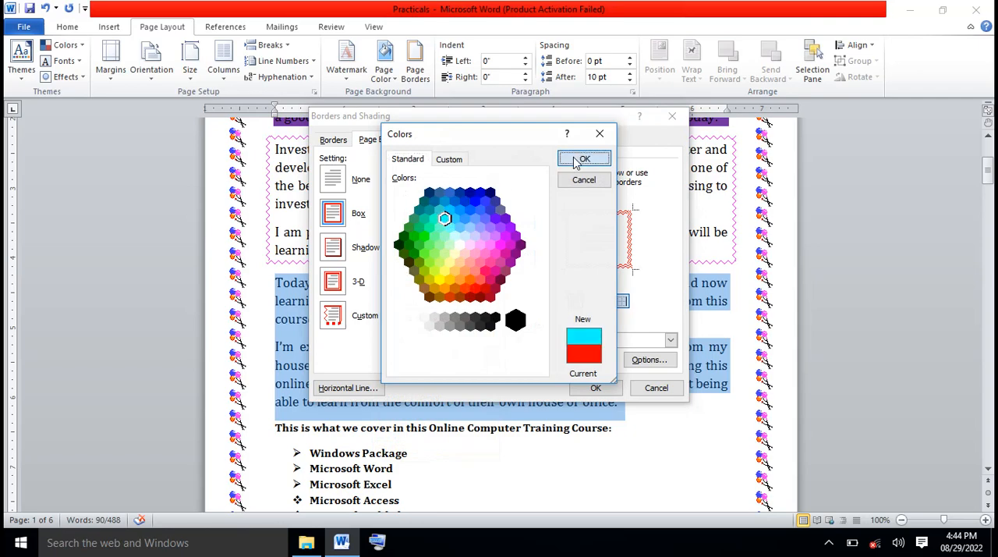
{"action": "left_click", "coordinate": [577, 161]}
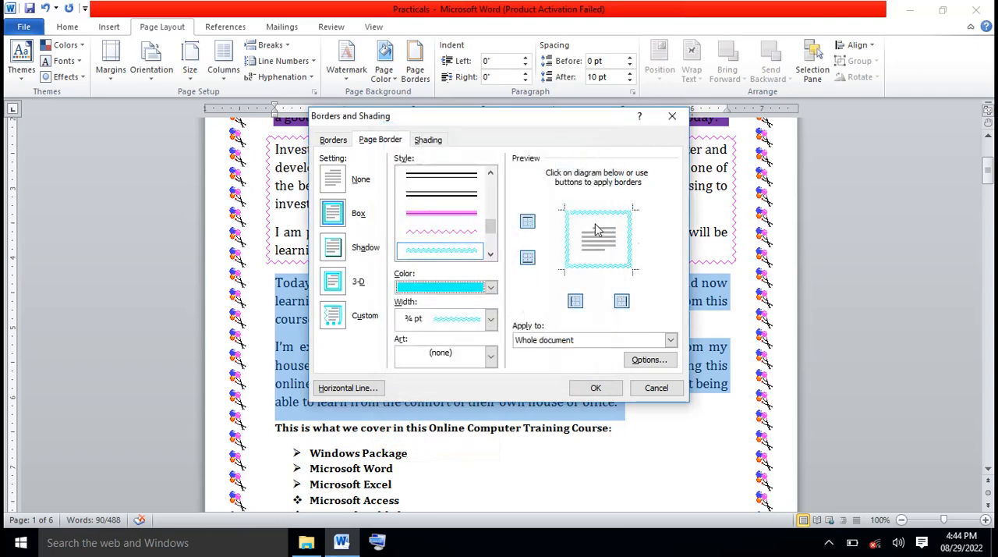
Try the cyan double wavy line at ¾ pt as a page border for the whole document, and undo it
{"action": "left_click", "coordinate": [491, 318]}
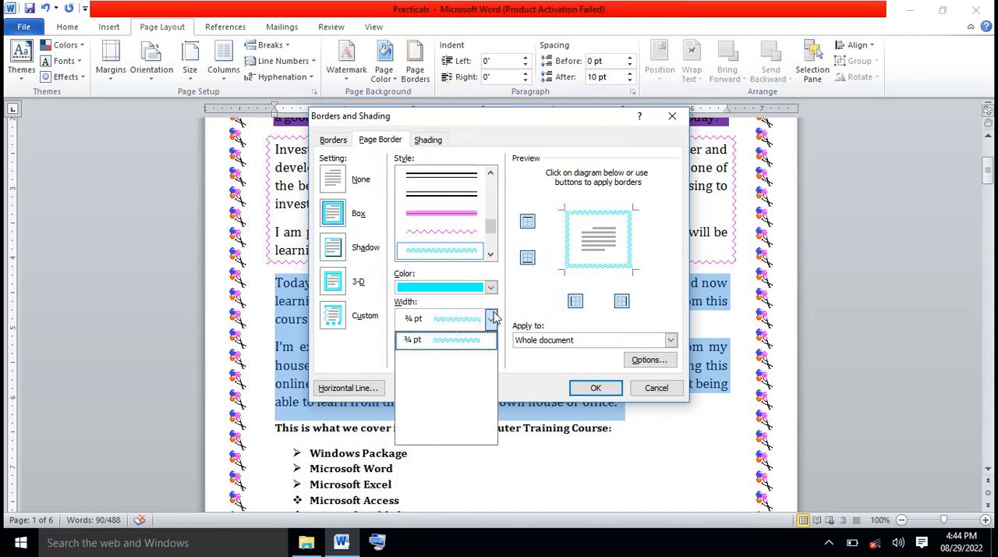
{"action": "left_click", "coordinate": [468, 345]}
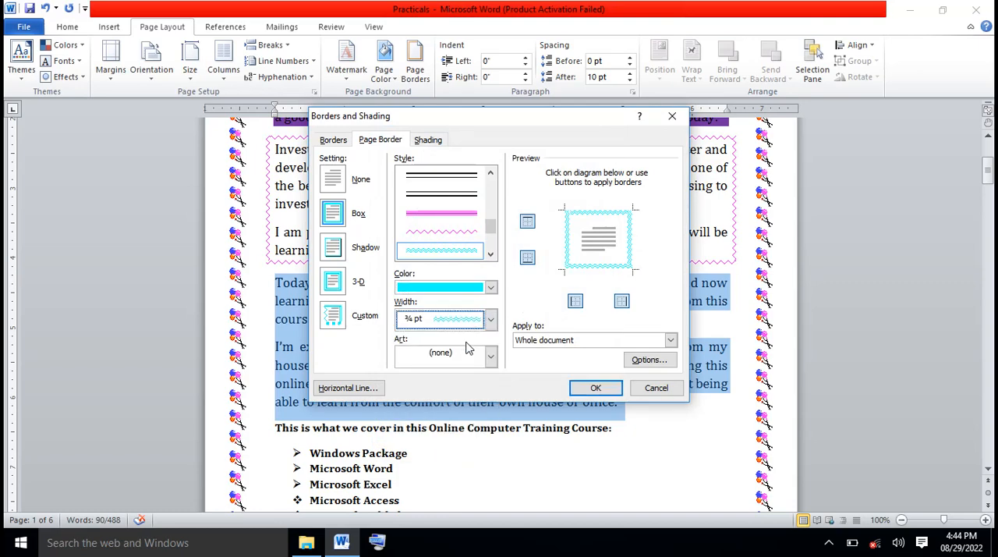
{"action": "left_click", "coordinate": [596, 388]}
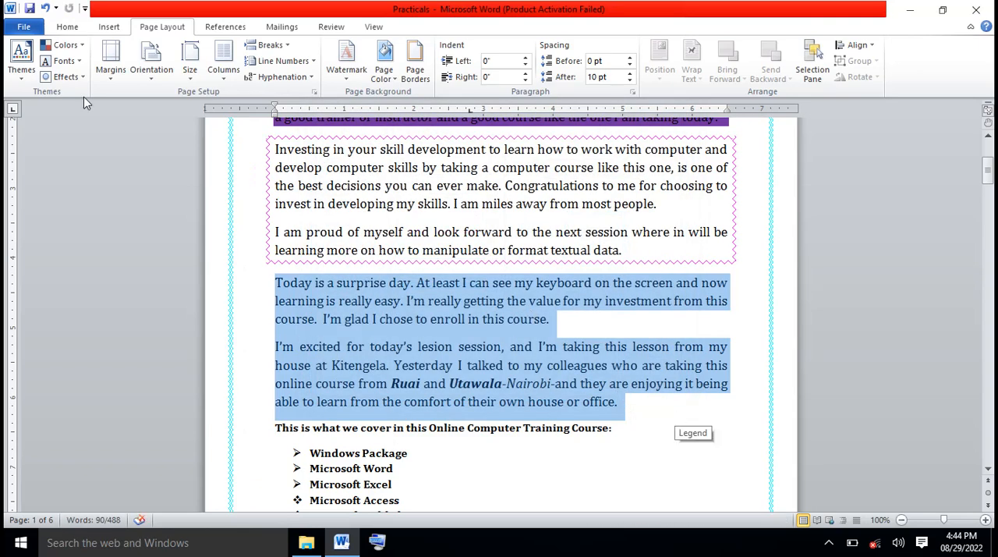
{"action": "left_click", "coordinate": [45, 8]}
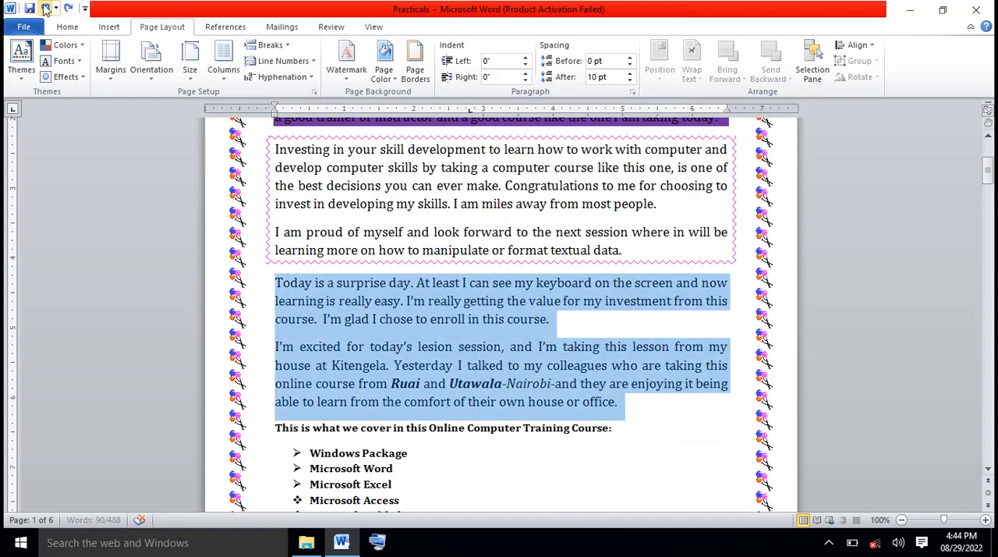
Apply a cyan double wavy box border, ¾ pt wide, to the two selected paragraphs as a paragraph border
{"action": "left_click", "coordinate": [419, 72]}
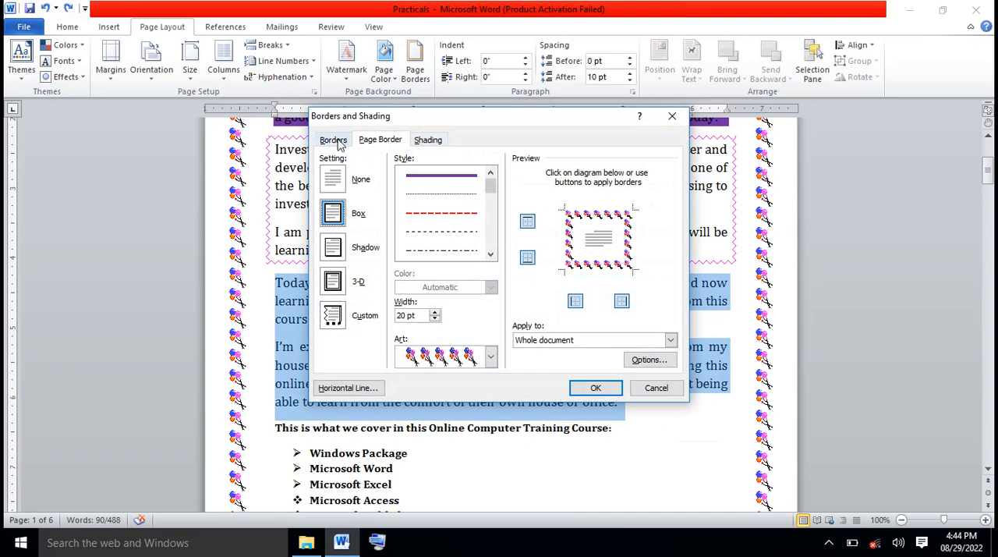
{"action": "left_click", "coordinate": [377, 138]}
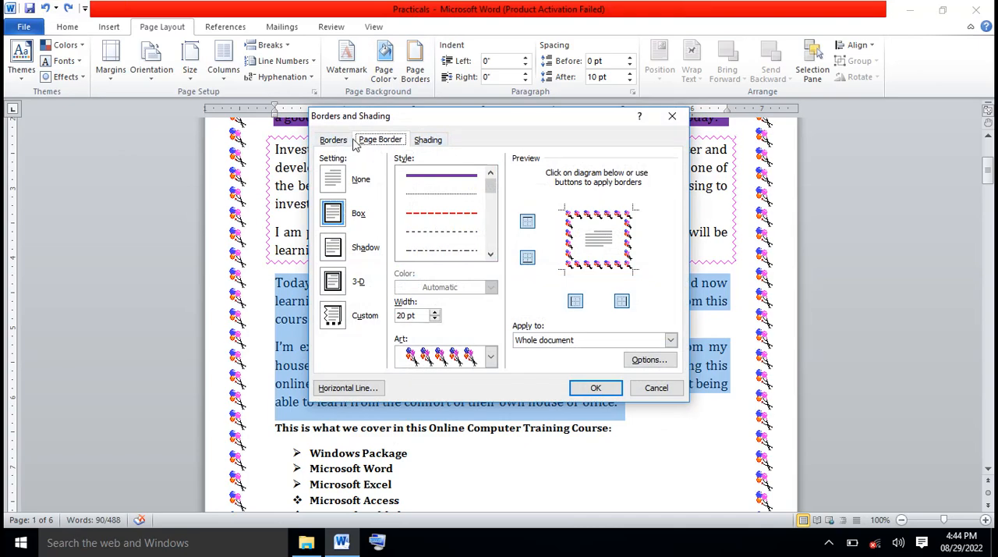
{"action": "left_click", "coordinate": [342, 141]}
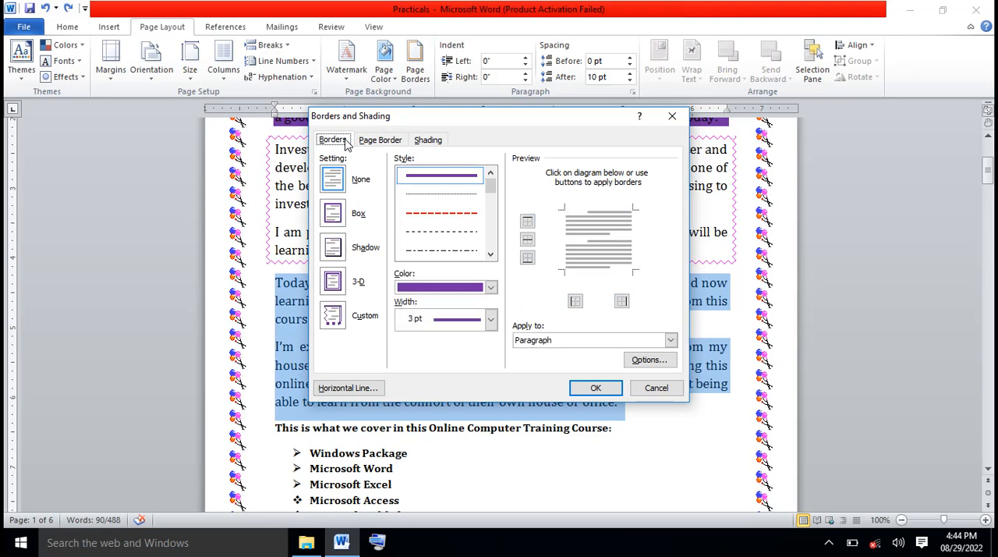
{"action": "left_click", "coordinate": [491, 254]}
{"action": "left_click", "coordinate": [493, 254]}
{"action": "left_click", "coordinate": [492, 254]}
{"action": "left_click", "coordinate": [492, 253]}
{"action": "left_click", "coordinate": [493, 253]}
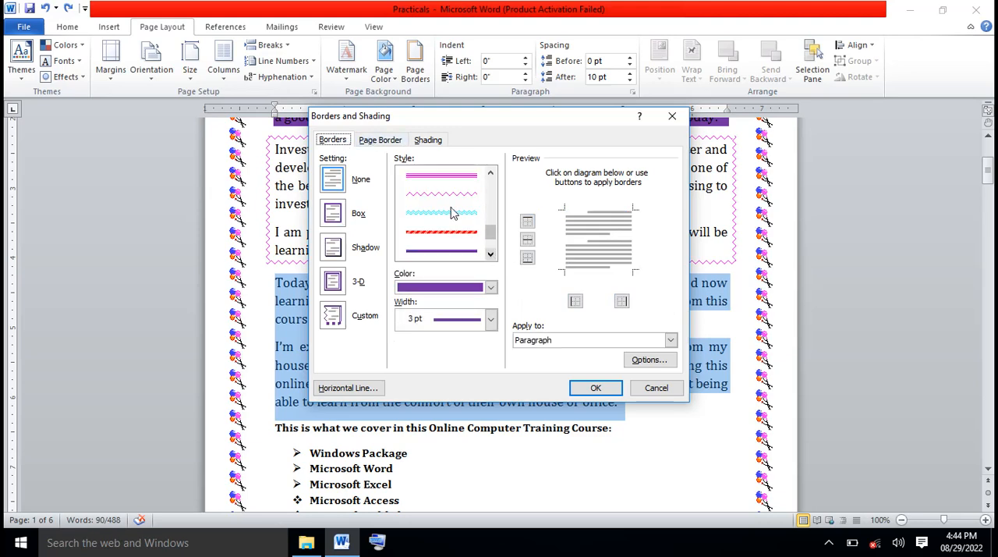
{"action": "left_click", "coordinate": [450, 213]}
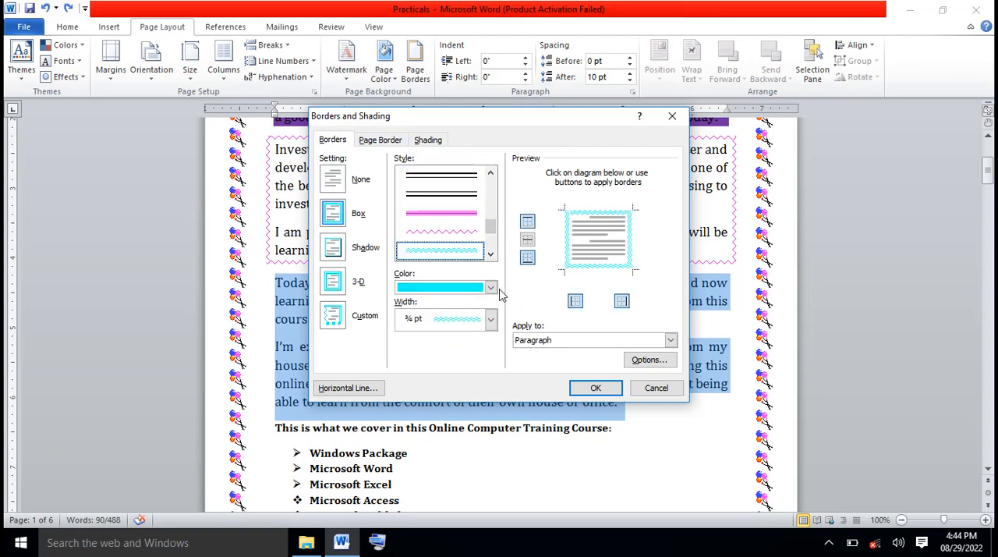
{"action": "left_click", "coordinate": [596, 389]}
{"action": "left_click", "coordinate": [639, 458]}
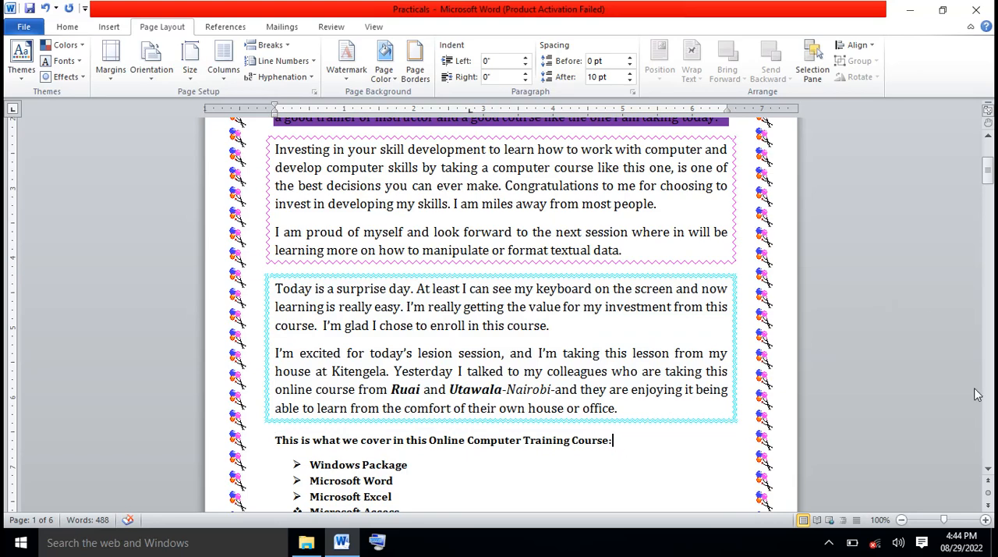
Examine the cyan-bordered paragraphs and the page border from the end of page 1 to the start of page 2
{"action": "left_click", "coordinate": [988, 472]}
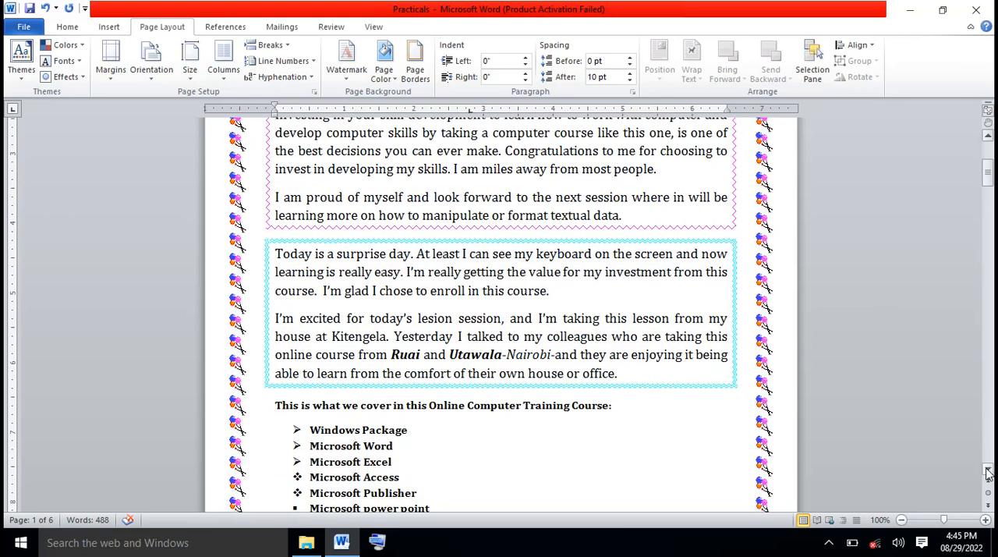
{"action": "left_click", "coordinate": [988, 473]}
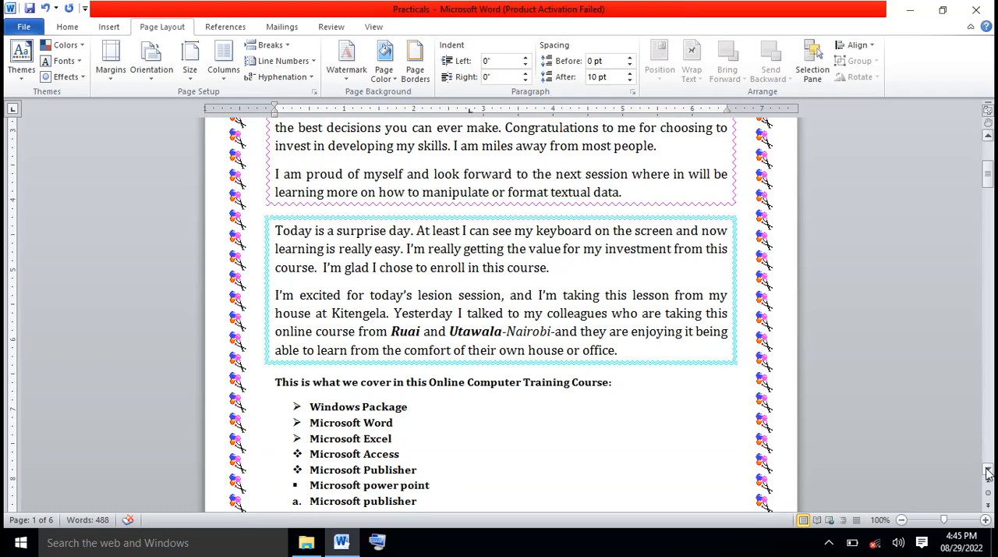
{"action": "left_click", "coordinate": [988, 472]}
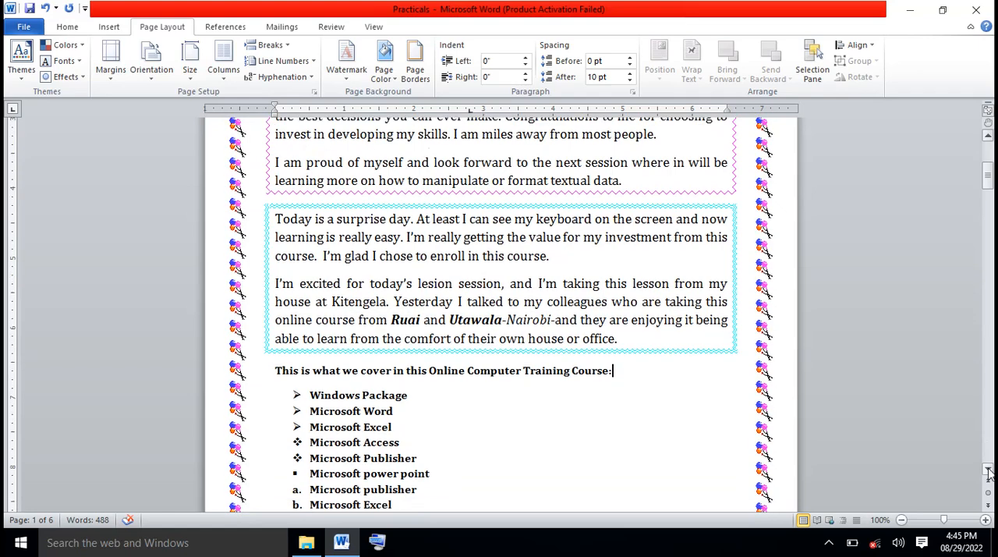
{"action": "left_click", "coordinate": [988, 471]}
{"action": "left_click", "coordinate": [988, 471]}
{"action": "left_click", "coordinate": [989, 471]}
{"action": "left_click", "coordinate": [989, 471]}
{"action": "left_click", "coordinate": [989, 471]}
{"action": "left_click", "coordinate": [989, 471]}
{"action": "left_click", "coordinate": [989, 471]}
{"action": "left_click", "coordinate": [989, 471]}
{"action": "left_click", "coordinate": [989, 471]}
{"action": "left_click", "coordinate": [989, 471]}
{"action": "left_click", "coordinate": [989, 471]}
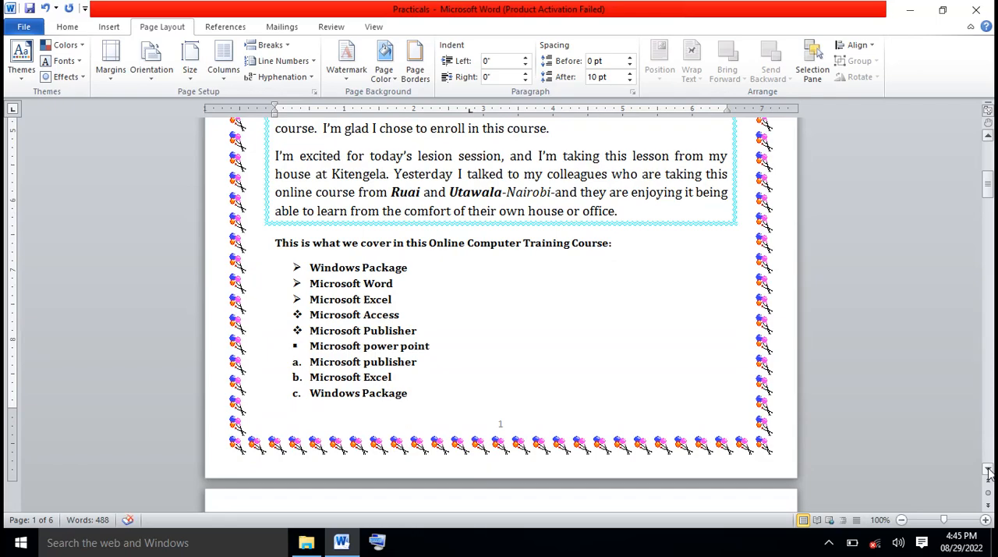
{"action": "left_click", "coordinate": [989, 472]}
{"action": "left_click", "coordinate": [989, 472]}
{"action": "left_click", "coordinate": [989, 472]}
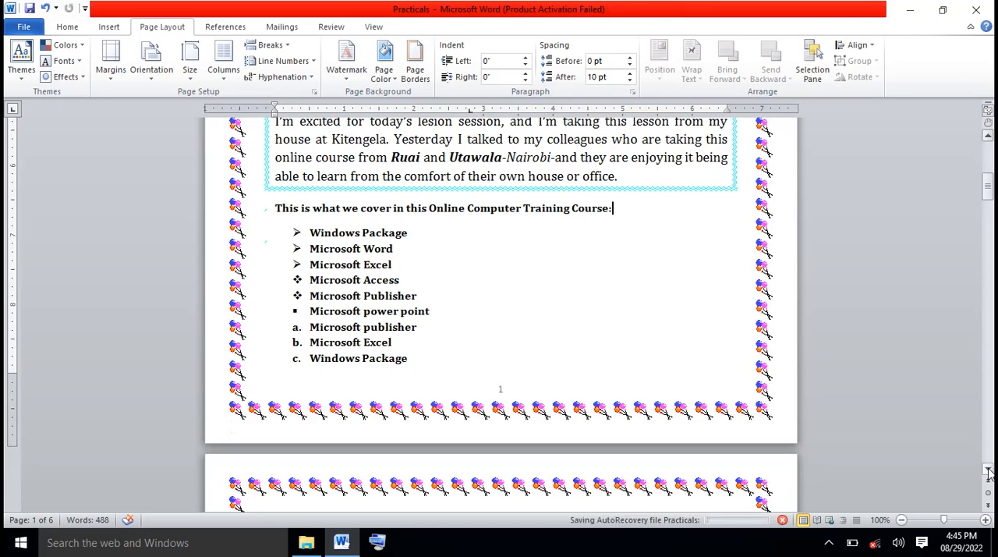
{"action": "left_click", "coordinate": [989, 472]}
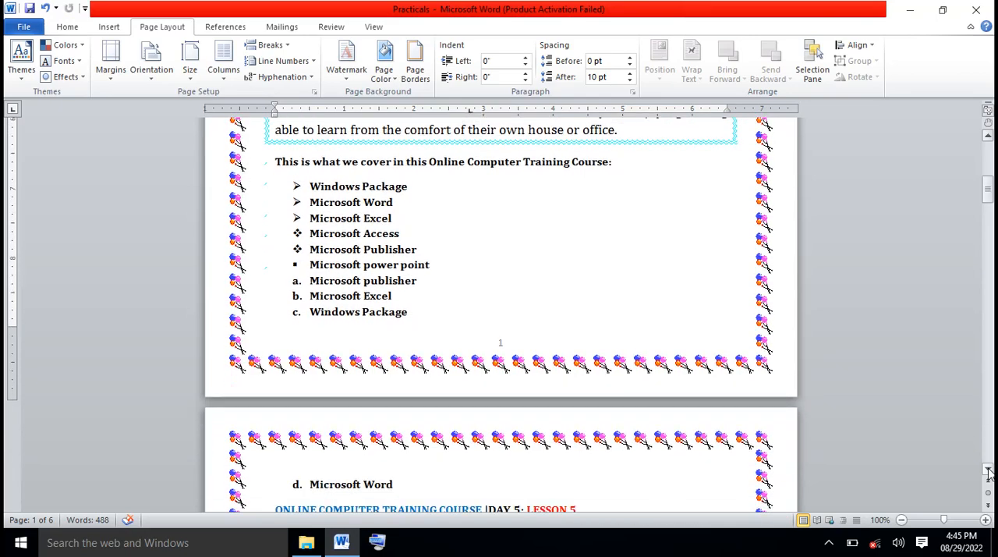
{"action": "left_click", "coordinate": [989, 472]}
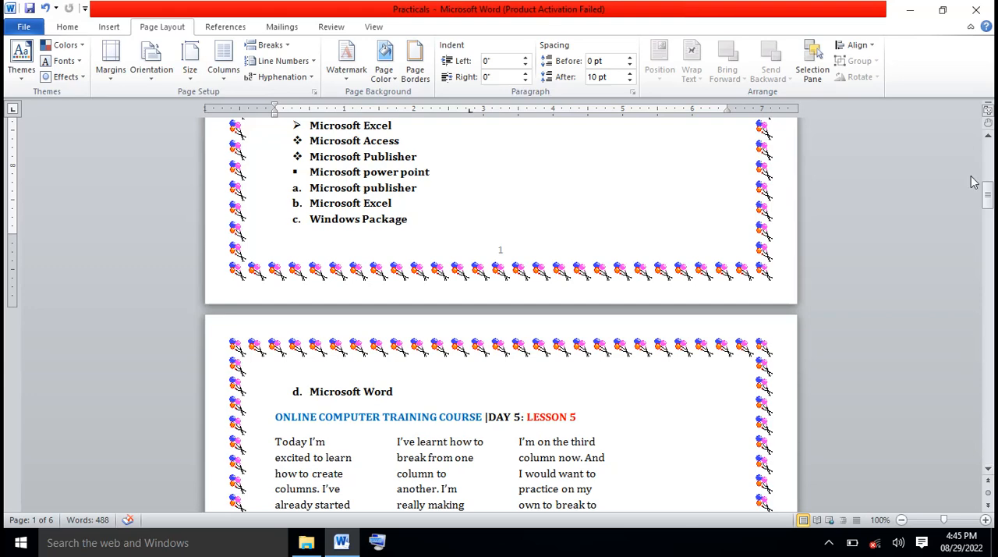
Review the shading, paragraph borders and page border from the document's start through the student performance table and chart
{"action": "left_click", "coordinate": [989, 138]}
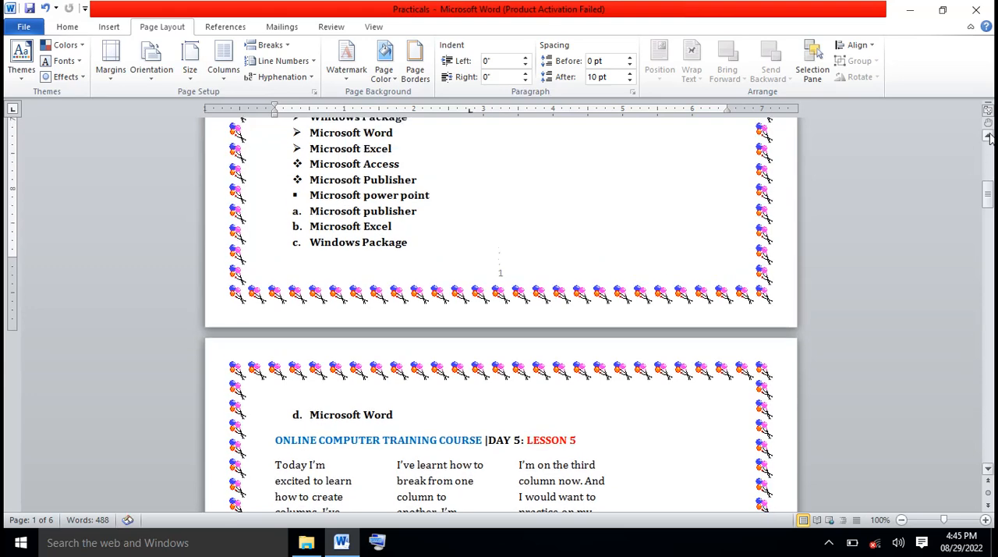
{"action": "left_click", "coordinate": [988, 137]}
{"action": "scroll", "coordinate": [988, 137], "scroll_direction": "up", "scroll_amount": 6}
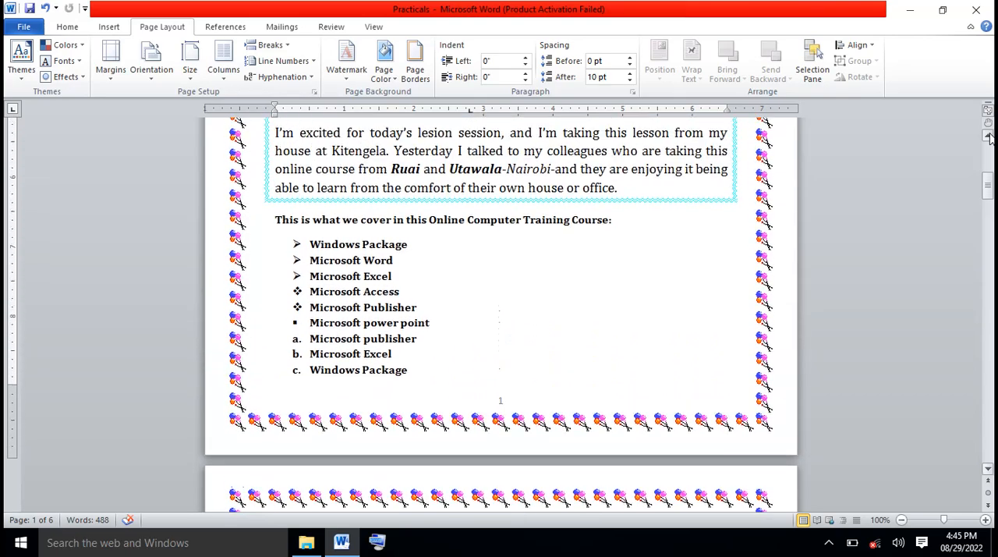
{"action": "scroll", "coordinate": [988, 137], "scroll_direction": "up", "scroll_amount": 6}
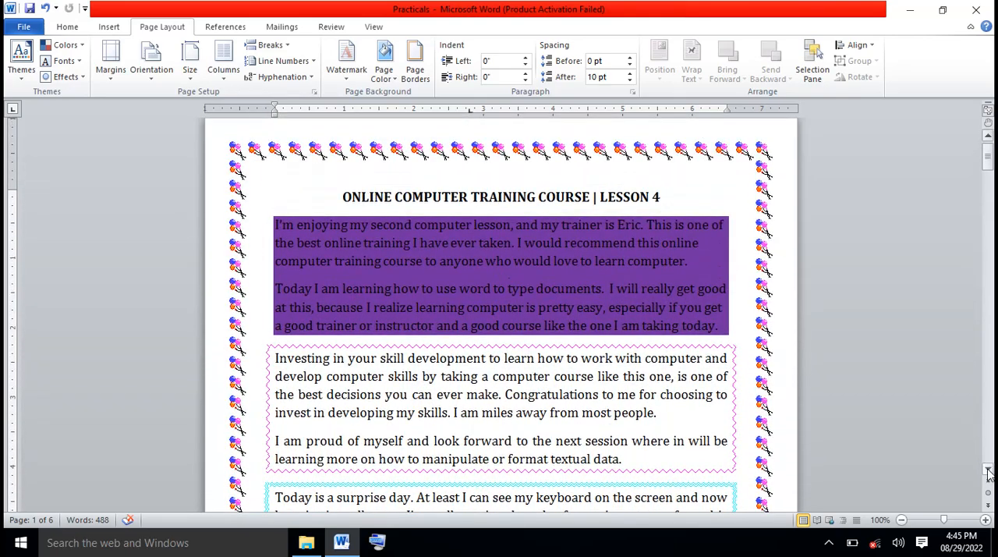
{"action": "scroll", "coordinate": [988, 471], "scroll_direction": "down", "scroll_amount": 6}
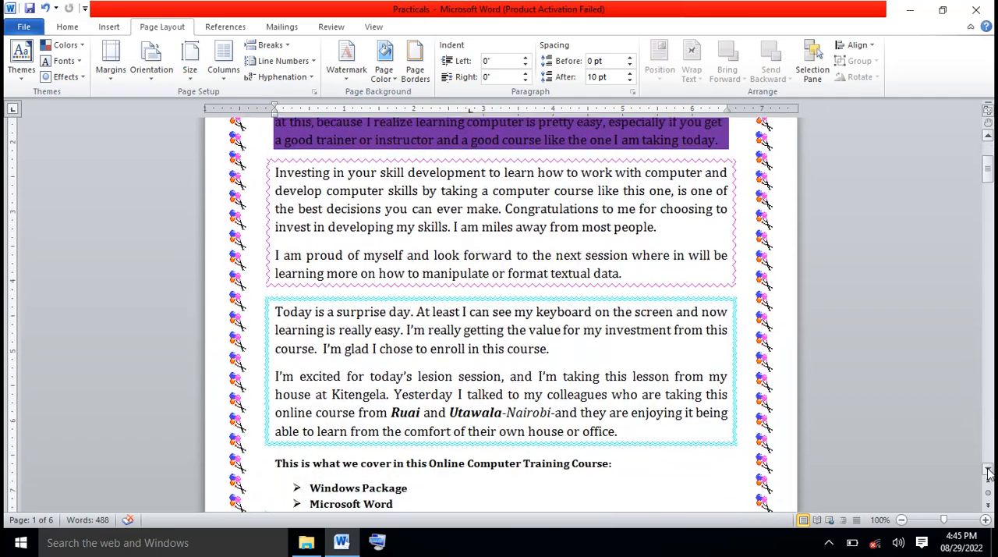
{"action": "scroll", "coordinate": [988, 471], "scroll_direction": "down", "scroll_amount": 9}
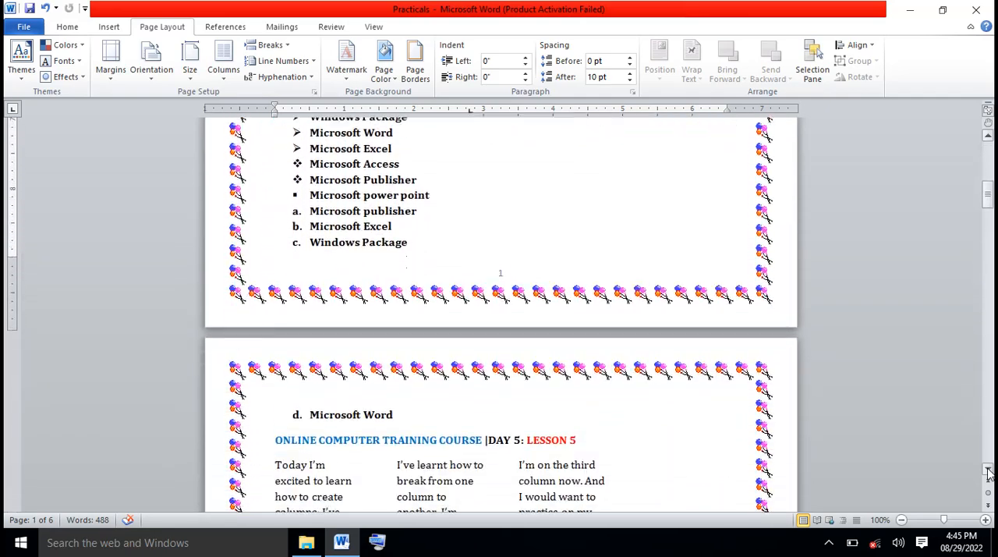
{"action": "scroll", "coordinate": [988, 471], "scroll_direction": "down", "scroll_amount": 8}
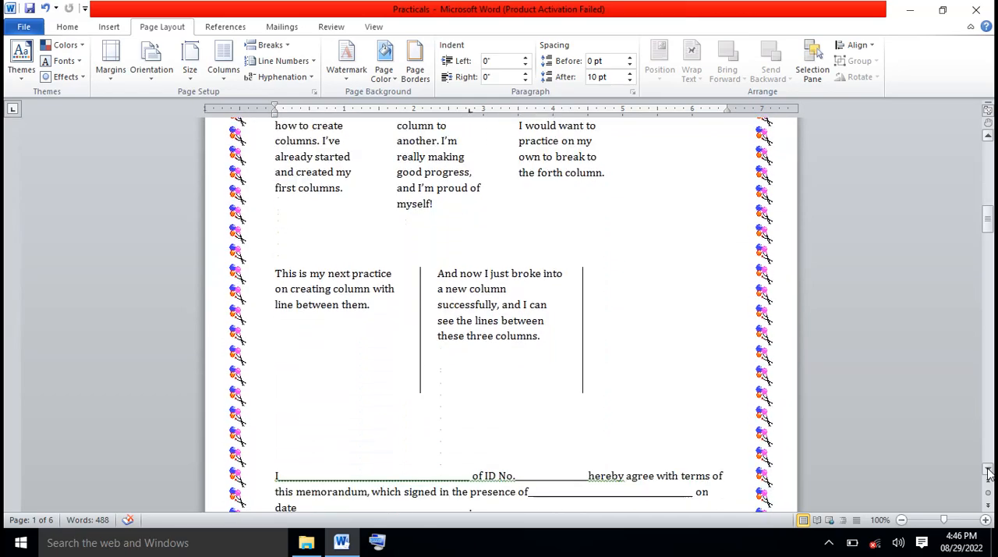
{"action": "scroll", "coordinate": [988, 471], "scroll_direction": "down", "scroll_amount": 8}
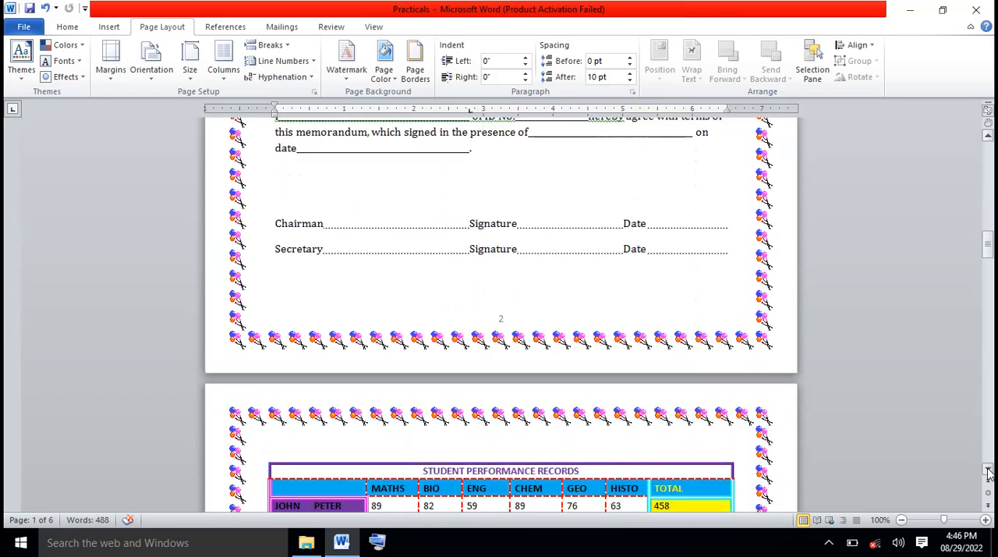
{"action": "scroll", "coordinate": [989, 471], "scroll_direction": "down", "scroll_amount": 8}
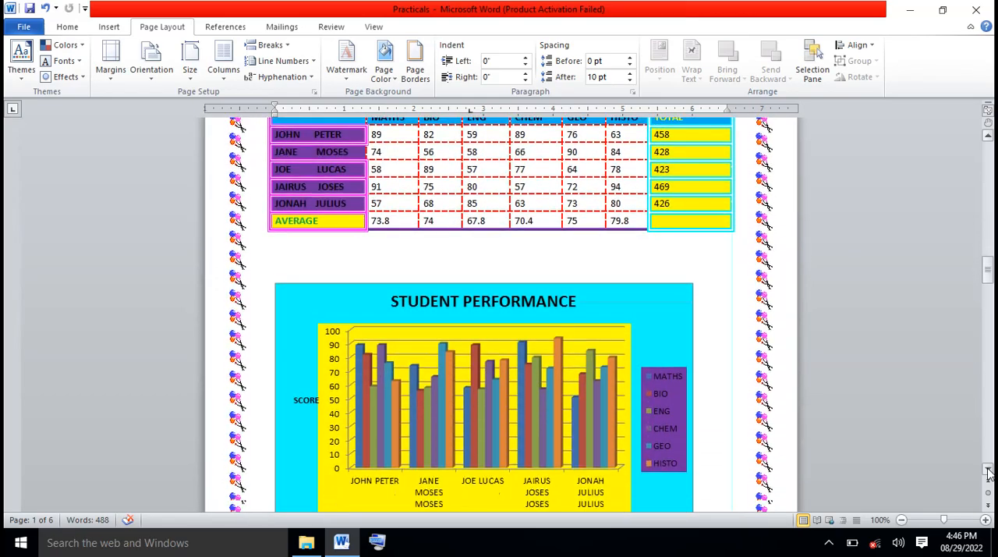
Draw a text box about 6.06" wide and 1.59" high in the empty space below the student performance chart on page 3
{"action": "scroll", "coordinate": [988, 471], "scroll_direction": "down", "scroll_amount": 8}
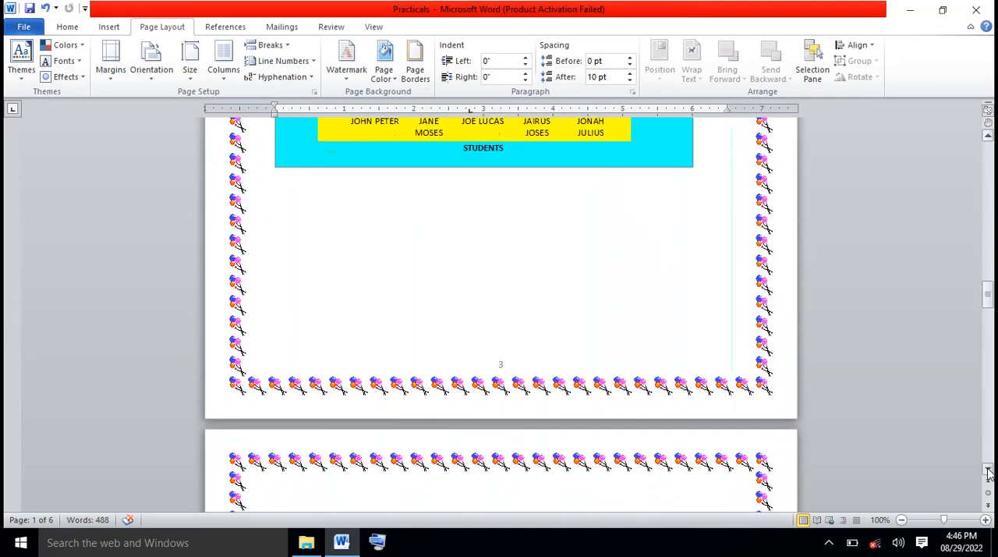
{"action": "scroll", "coordinate": [988, 471], "scroll_direction": "down", "scroll_amount": 1}
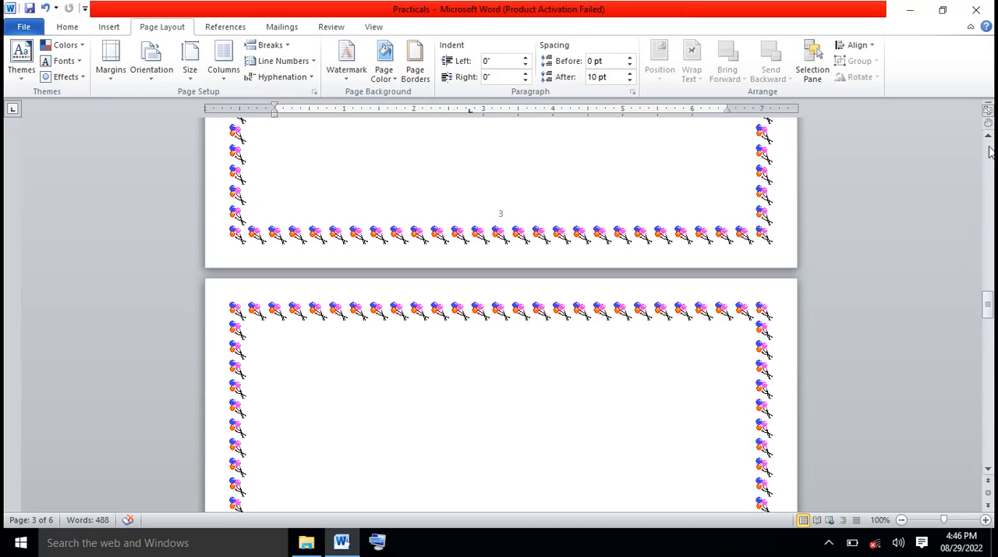
{"action": "scroll", "coordinate": [499, 316], "scroll_direction": "up", "scroll_amount": 5}
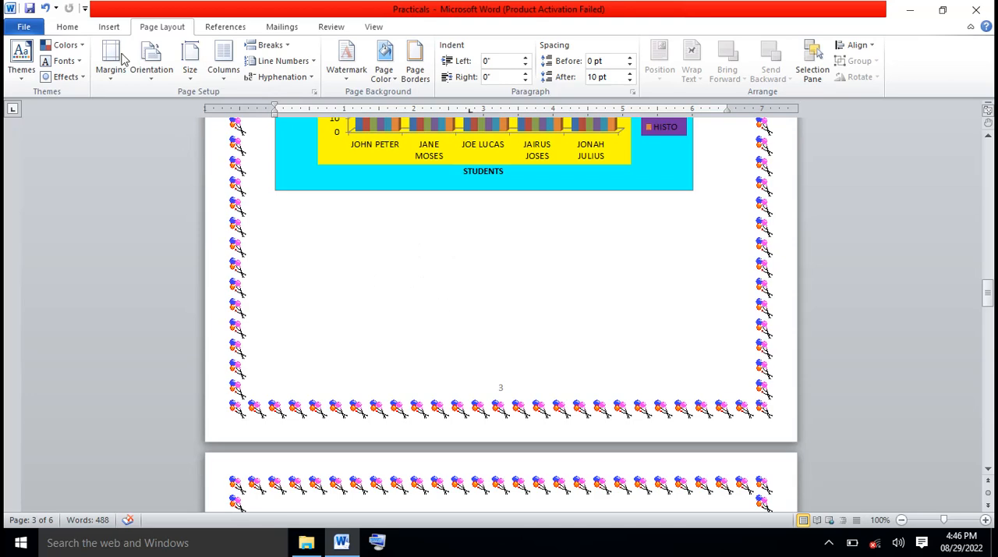
{"action": "left_click", "coordinate": [110, 28]}
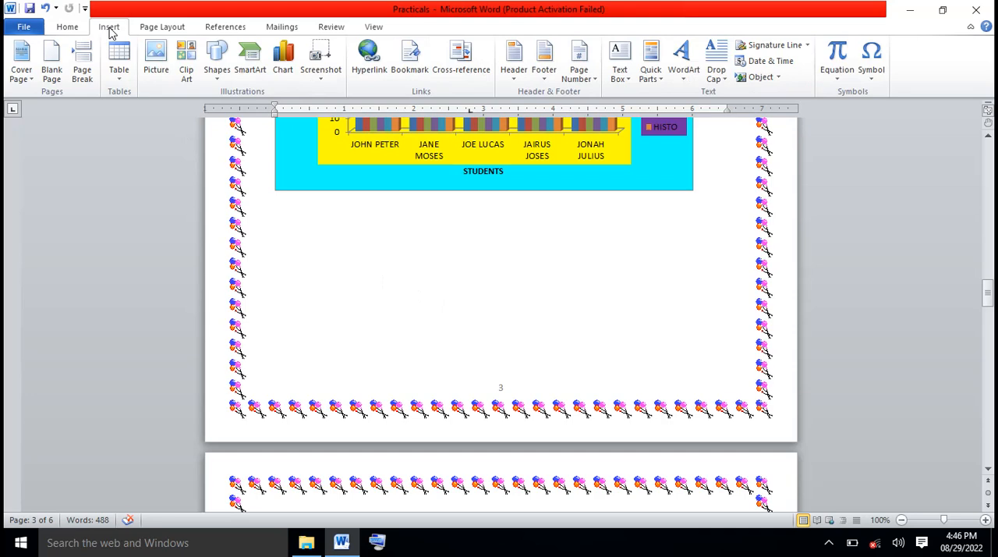
{"action": "left_click", "coordinate": [218, 78]}
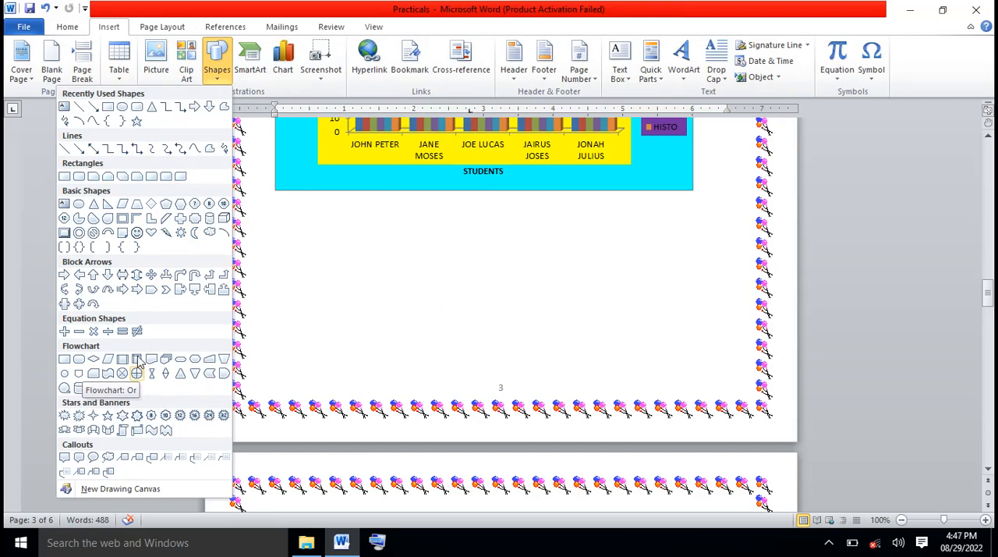
{"action": "left_click", "coordinate": [66, 109]}
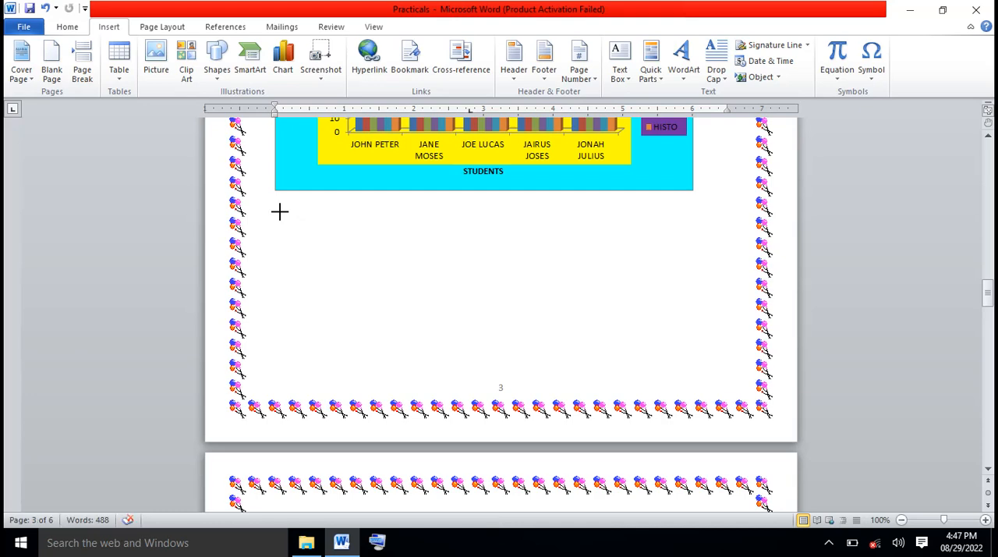
{"action": "left_click_drag", "start_coordinate": [281, 211], "coordinate": [702, 322]}
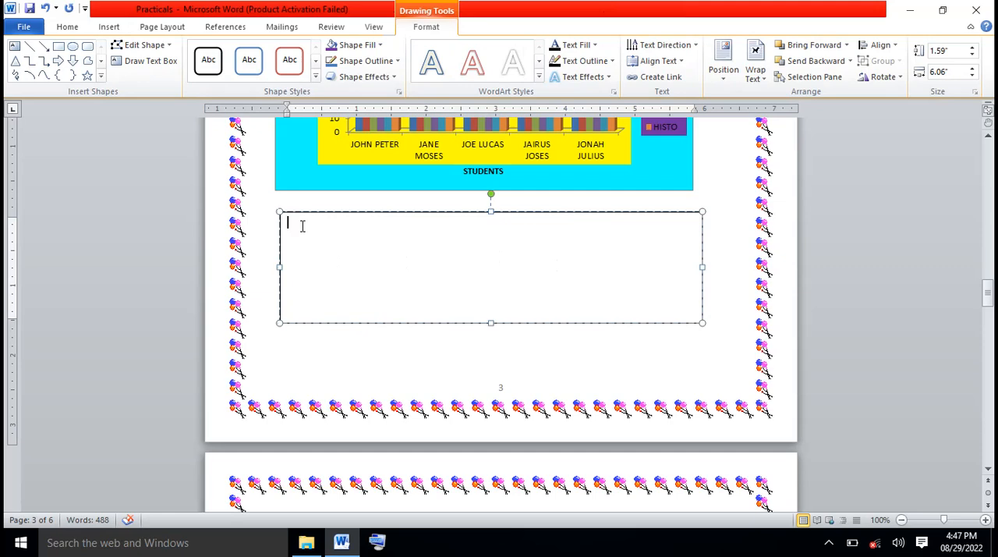
Enter a sentence in the new text box starting with "This is my sev", correcting the mistyped letters
{"action": "type", "text": "This is m"}
{"action": "type", "text": "y"}
{"action": "type", "text": " se"}
{"action": "type", "text": "lth"}
{"action": "key", "text": "BackSpace"}
{"action": "key", "text": "BackSpace"}
{"action": "key", "text": "BackSpace"}
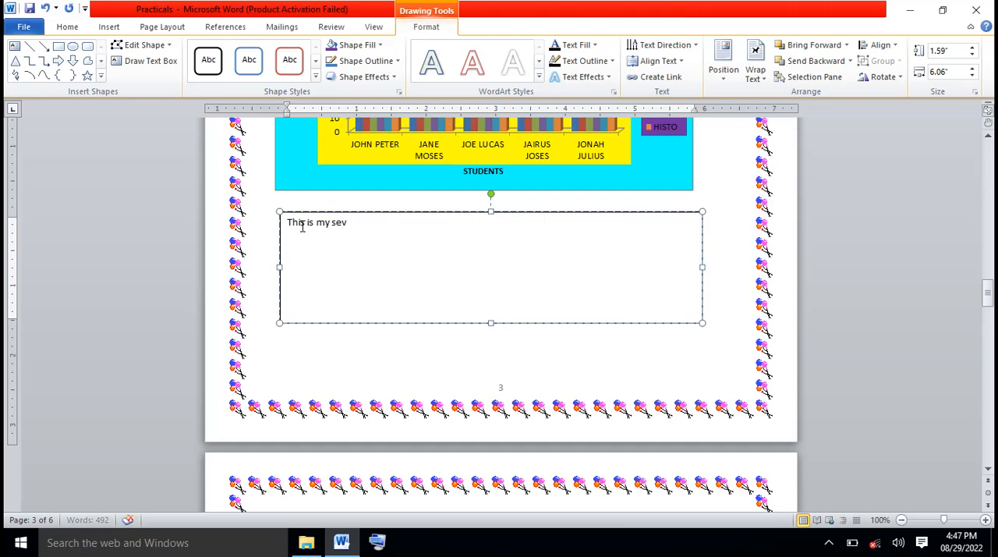
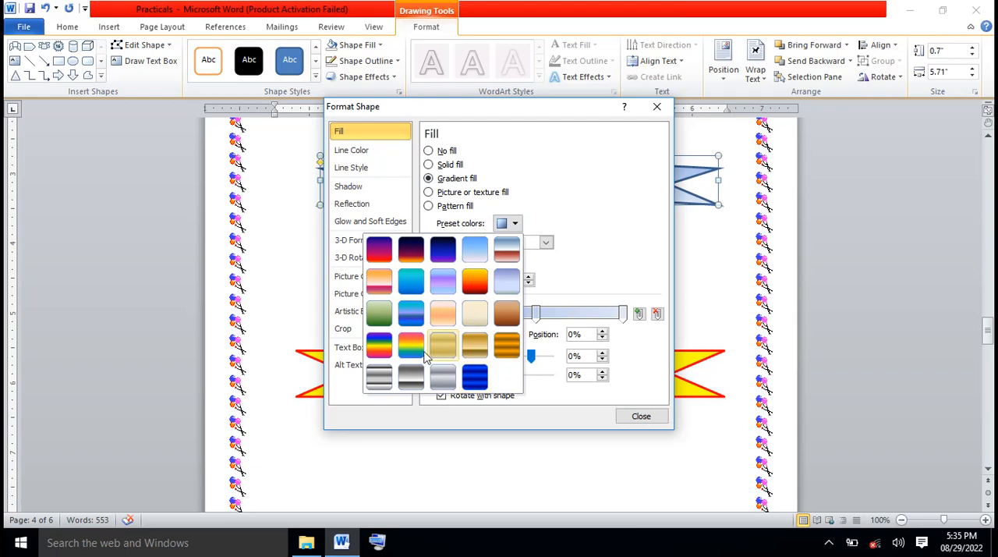
Apply the rainbow preset gradient, running from purple through yellow to pink, to the ribbon behind the WELCOME, KMTC and CAMPUS labels
{"action": "left_click", "coordinate": [382, 351]}
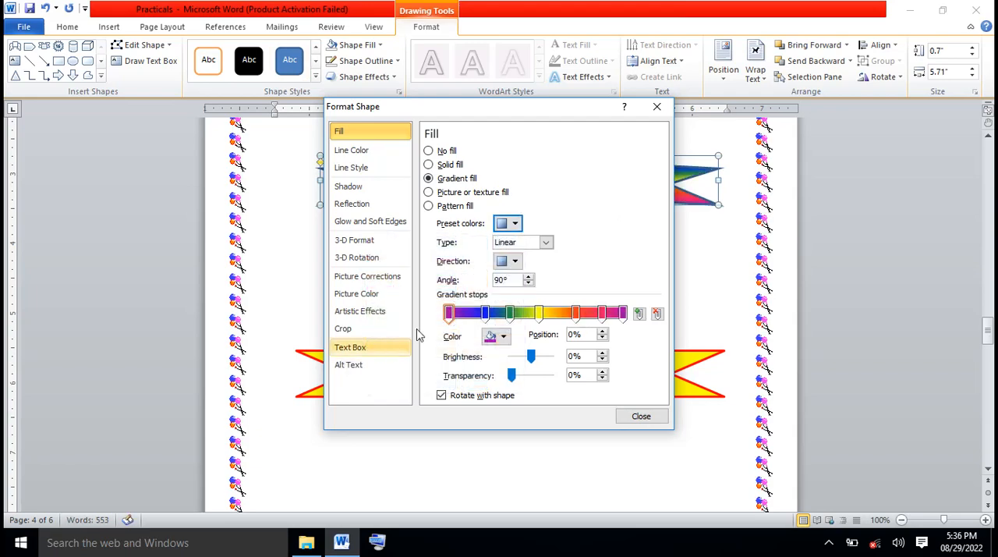
{"action": "left_click", "coordinate": [641, 417]}
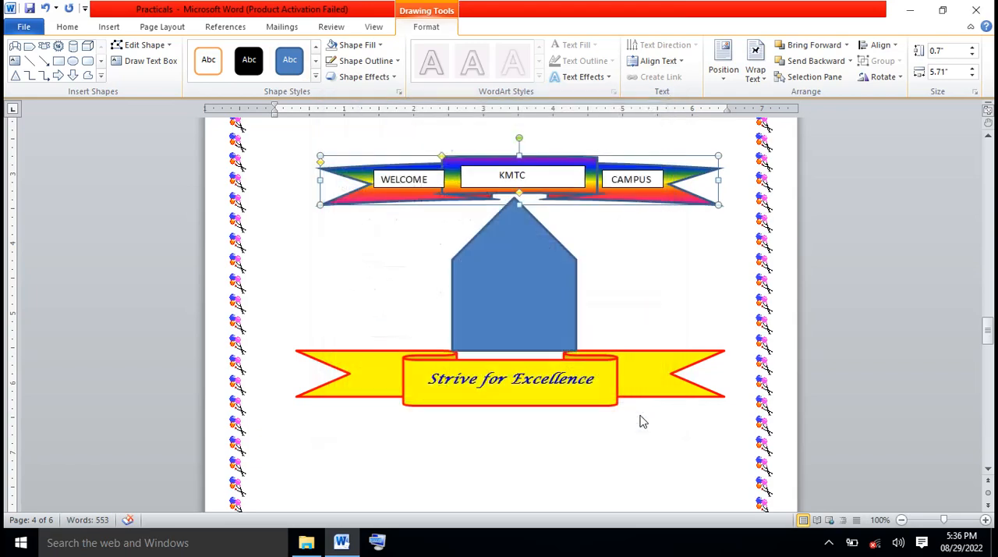
{"action": "left_click", "coordinate": [666, 275]}
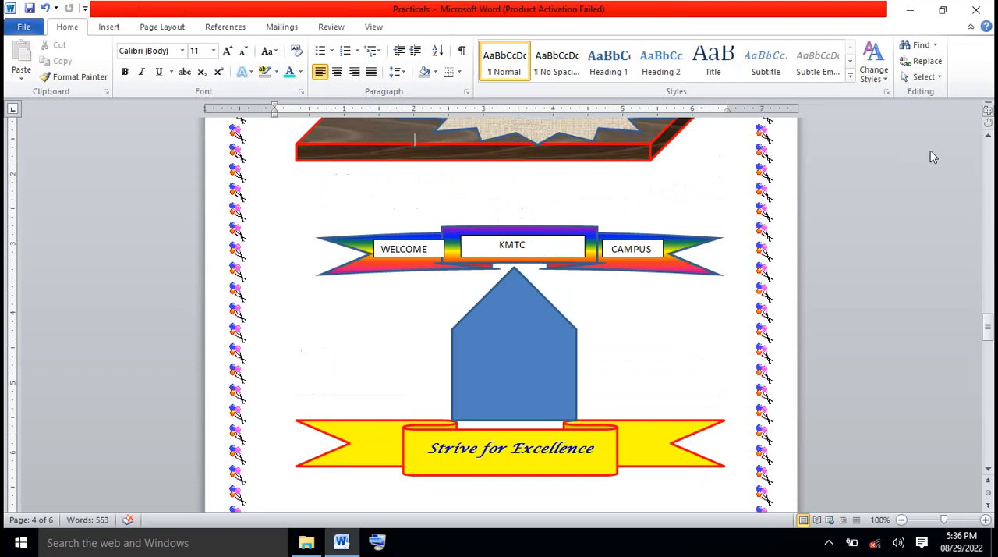
Replace the texture fill of the starburst shape on the wooden board with the Plaid pattern
{"action": "left_click", "coordinate": [988, 137]}
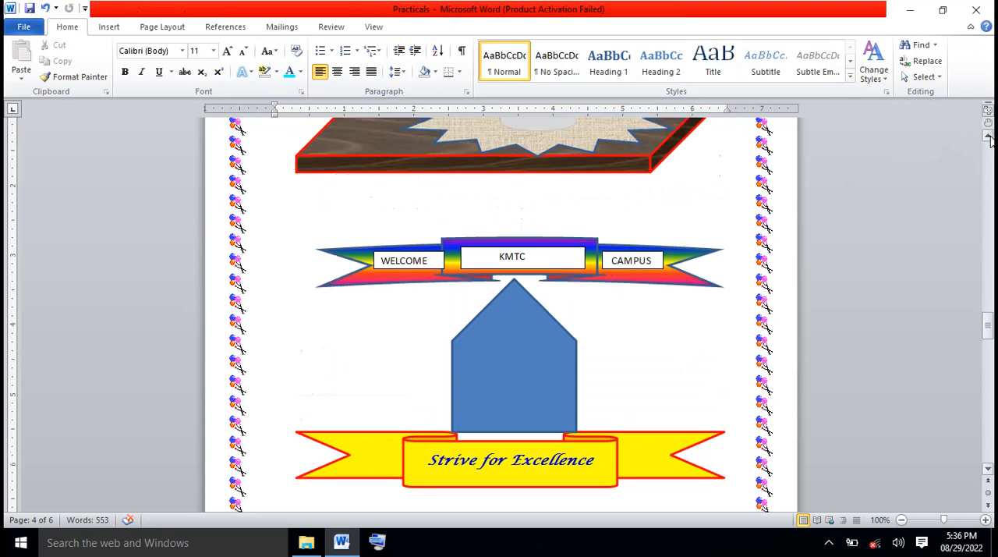
{"action": "left_click", "coordinate": [988, 137]}
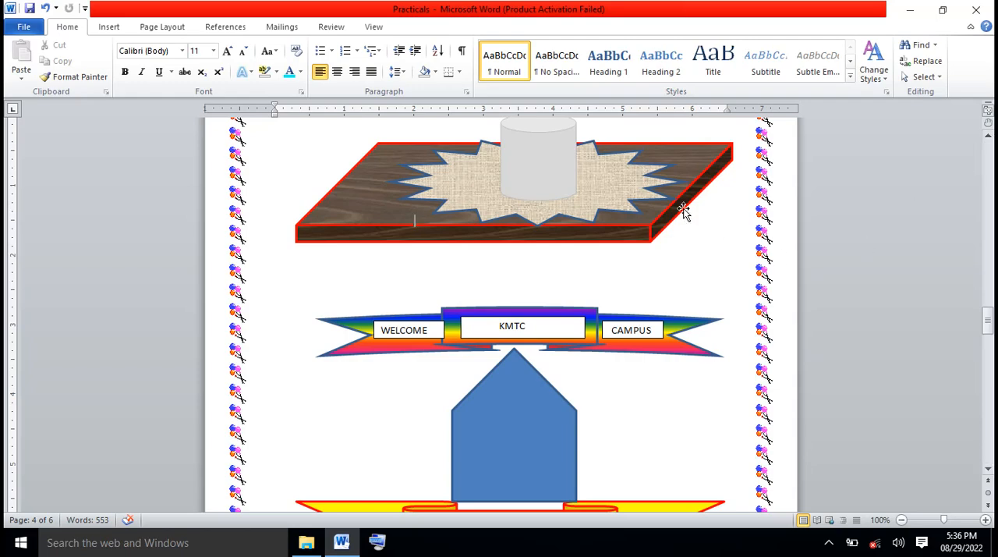
{"action": "left_click", "coordinate": [651, 193]}
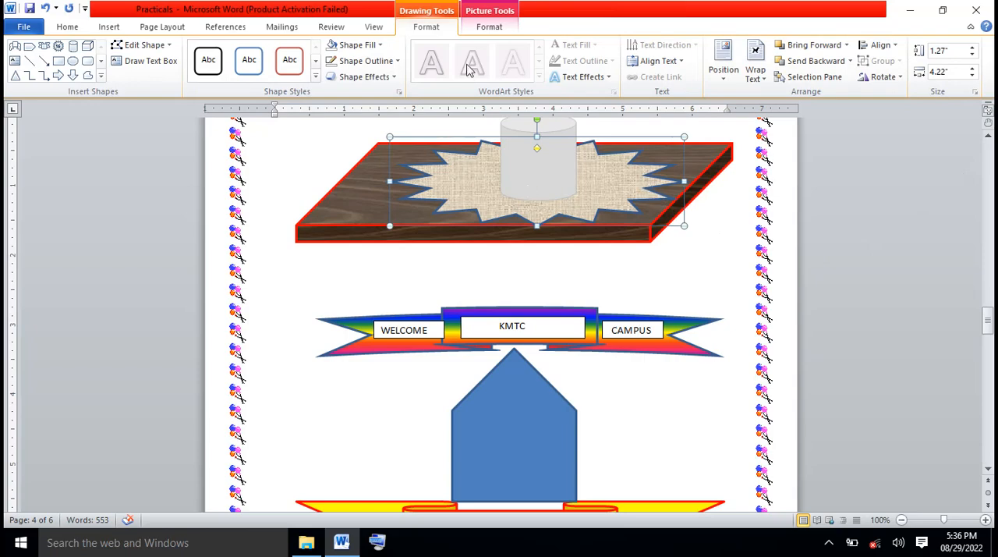
{"action": "left_click", "coordinate": [379, 45]}
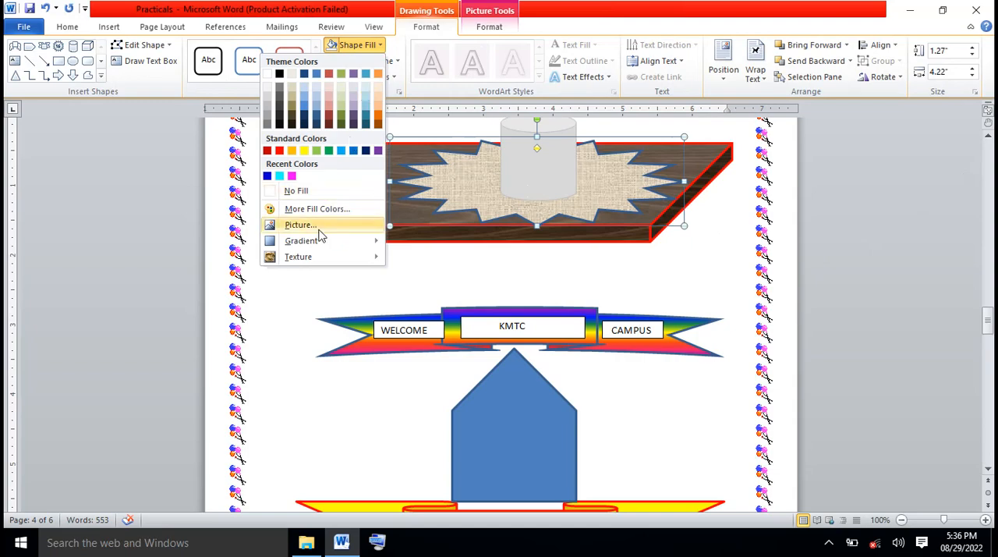
{"action": "mouse_move", "coordinate": [322, 244]}
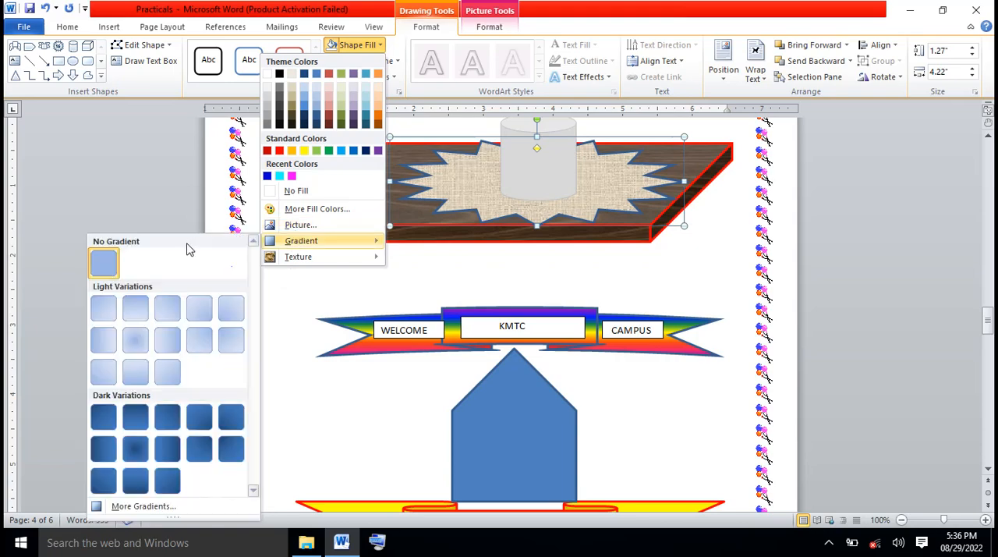
{"action": "left_click", "coordinate": [156, 508]}
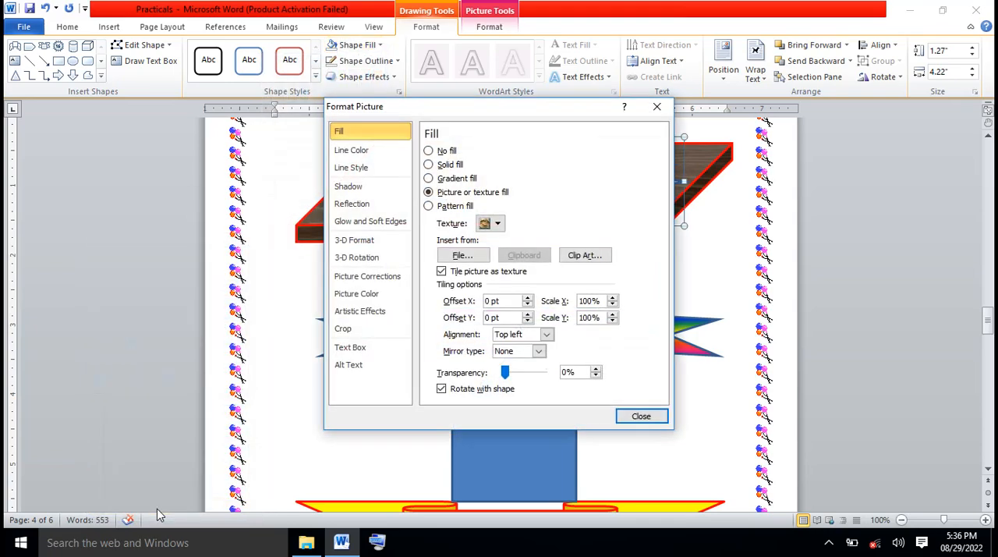
{"action": "left_click", "coordinate": [429, 179]}
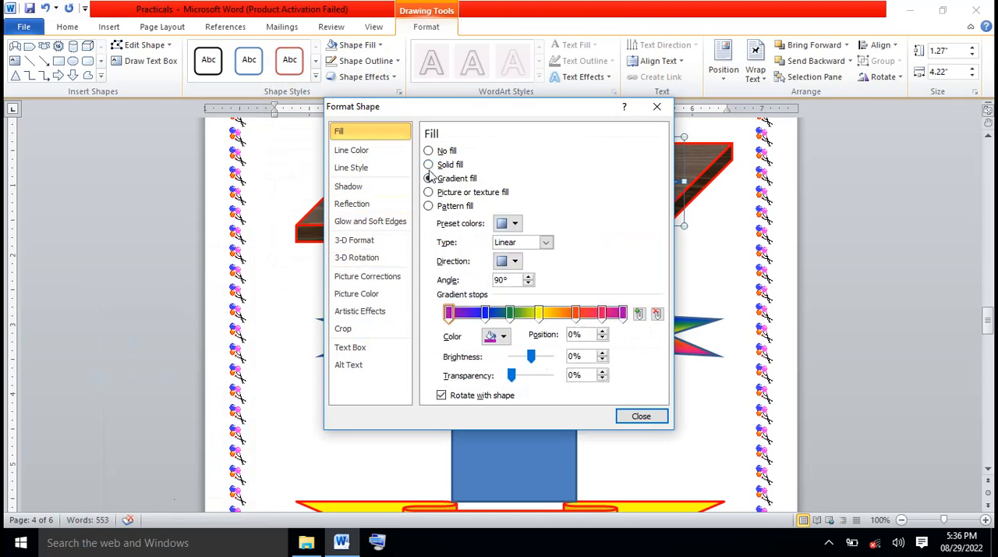
{"action": "left_click", "coordinate": [429, 164]}
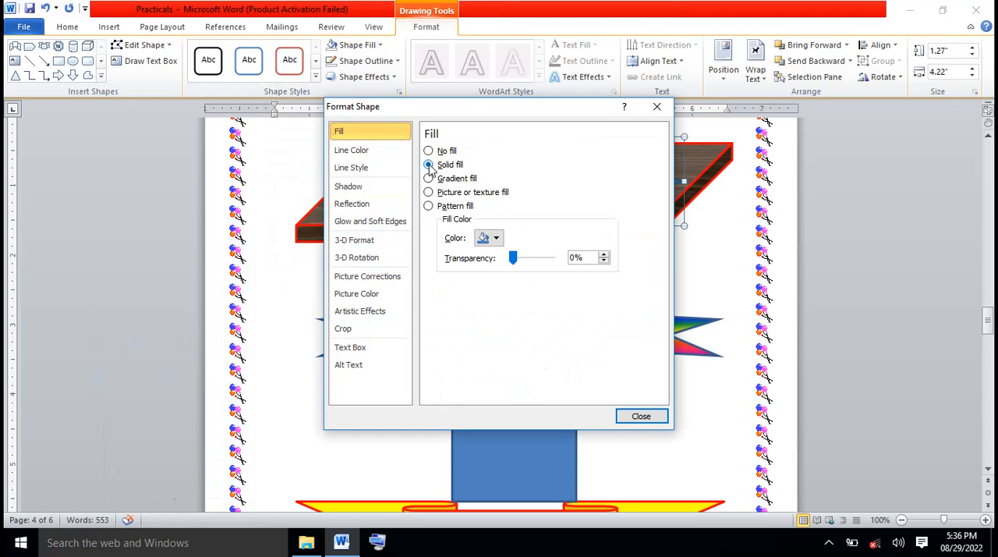
{"action": "left_click", "coordinate": [429, 207]}
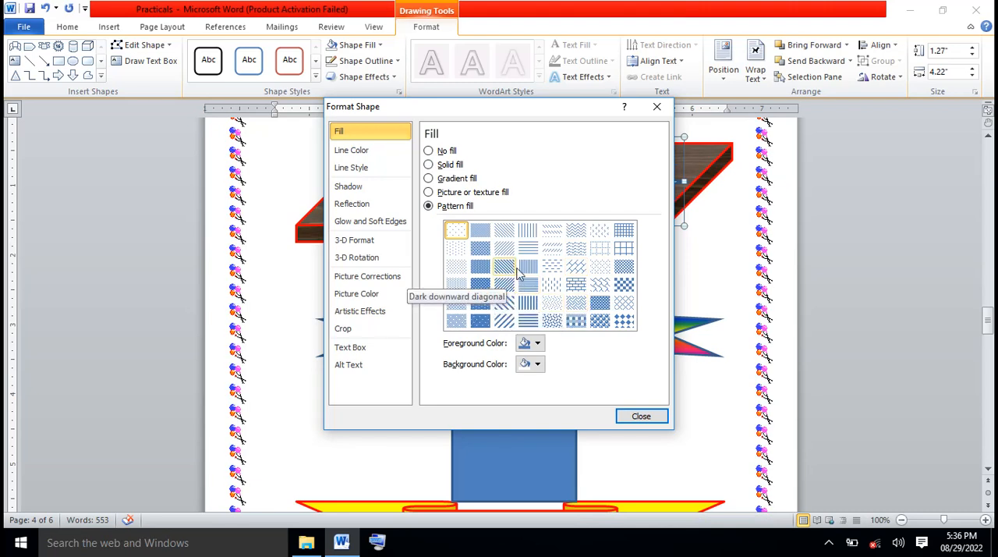
{"action": "left_click", "coordinate": [575, 322]}
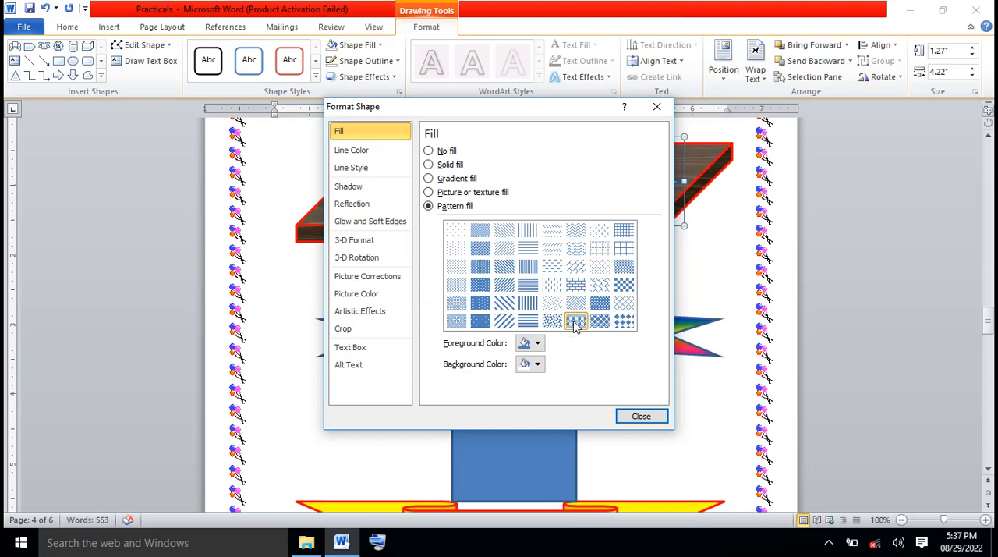
Set the starburst pattern's foreground to magenta and its background to dark blue, and save the document
{"action": "left_click", "coordinate": [537, 345]}
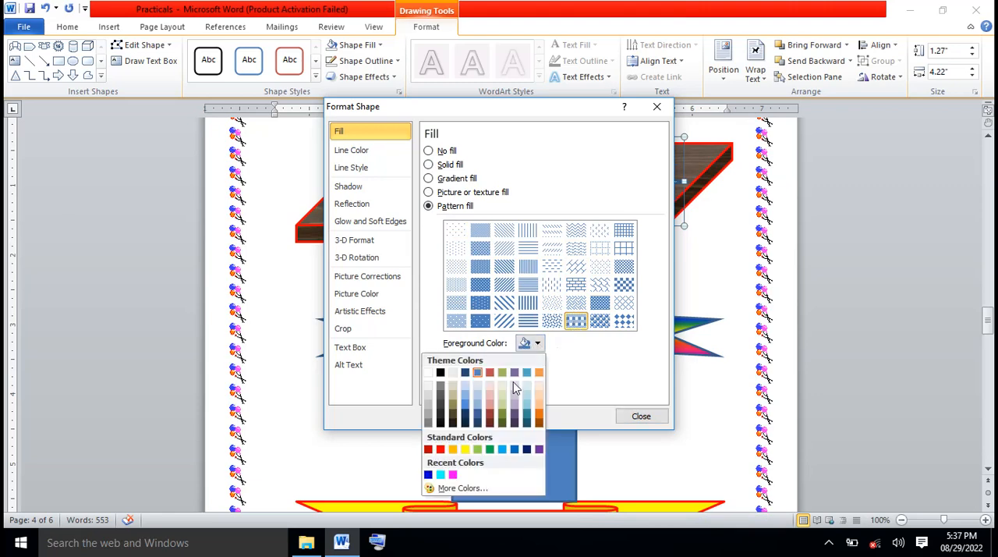
{"action": "left_click", "coordinate": [453, 474]}
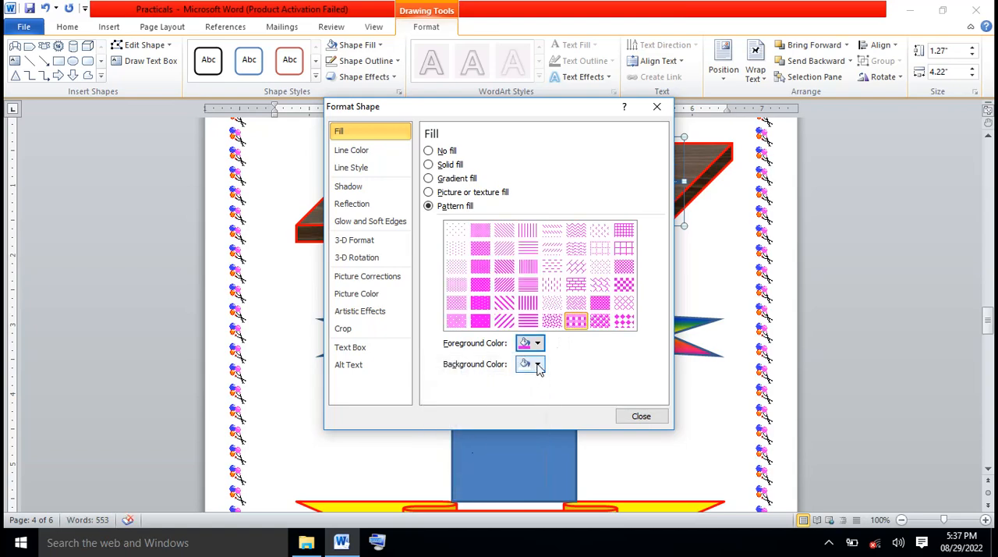
{"action": "left_click", "coordinate": [538, 367]}
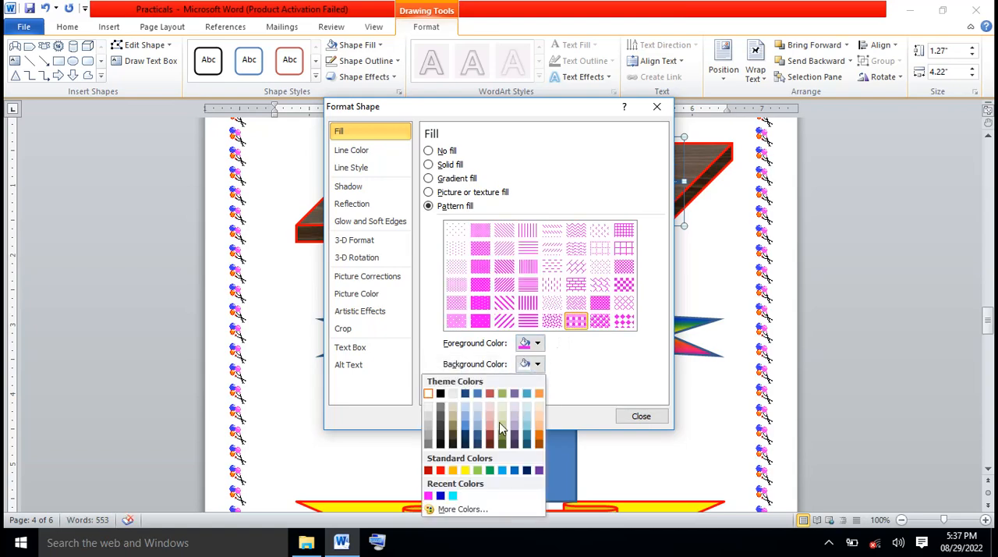
{"action": "left_click", "coordinate": [455, 497]}
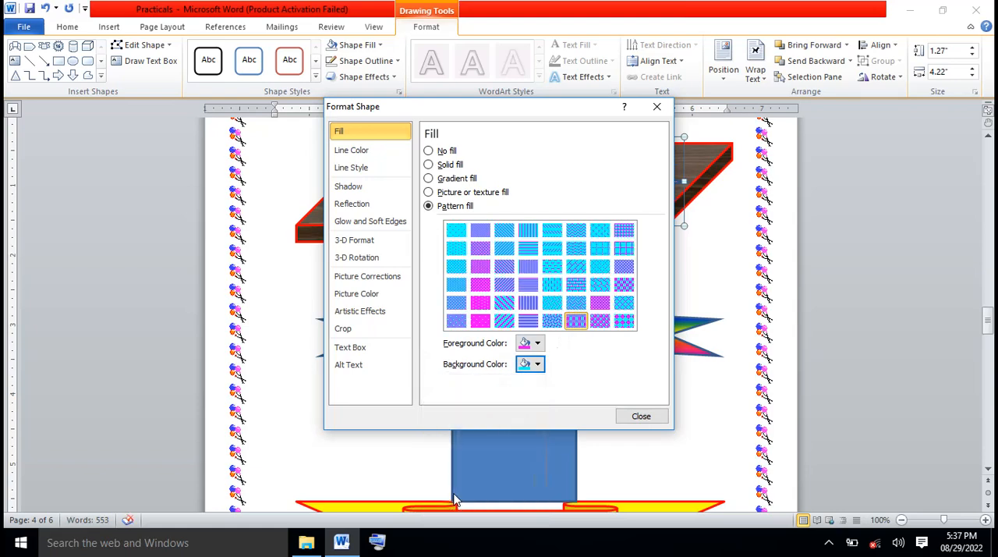
{"action": "left_click", "coordinate": [538, 366]}
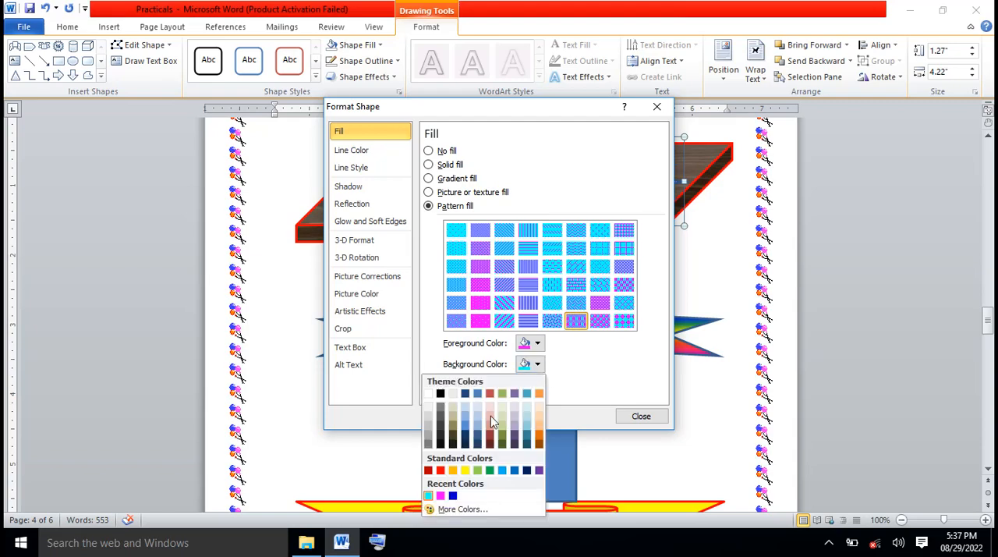
{"action": "left_click", "coordinate": [453, 496]}
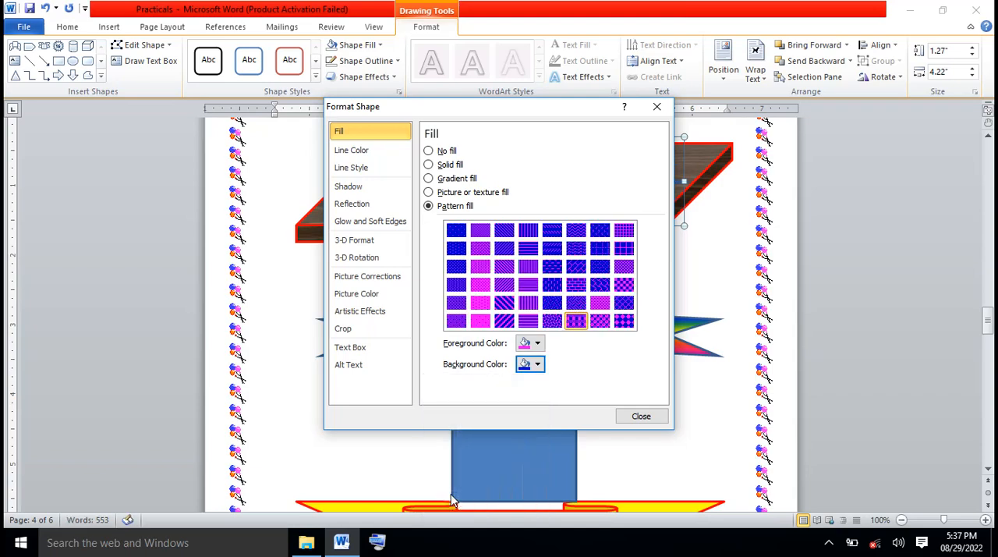
{"action": "left_click", "coordinate": [584, 326]}
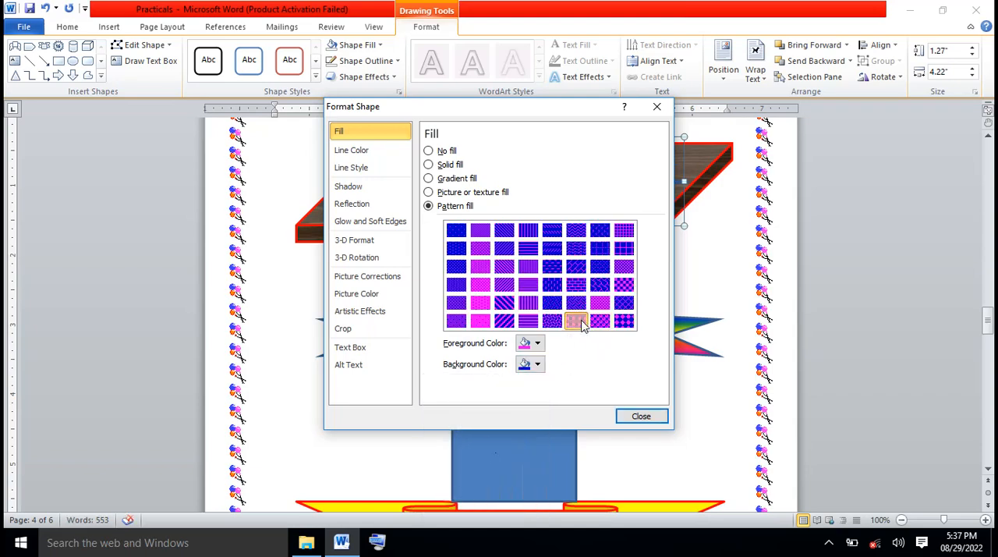
{"action": "left_click", "coordinate": [641, 417]}
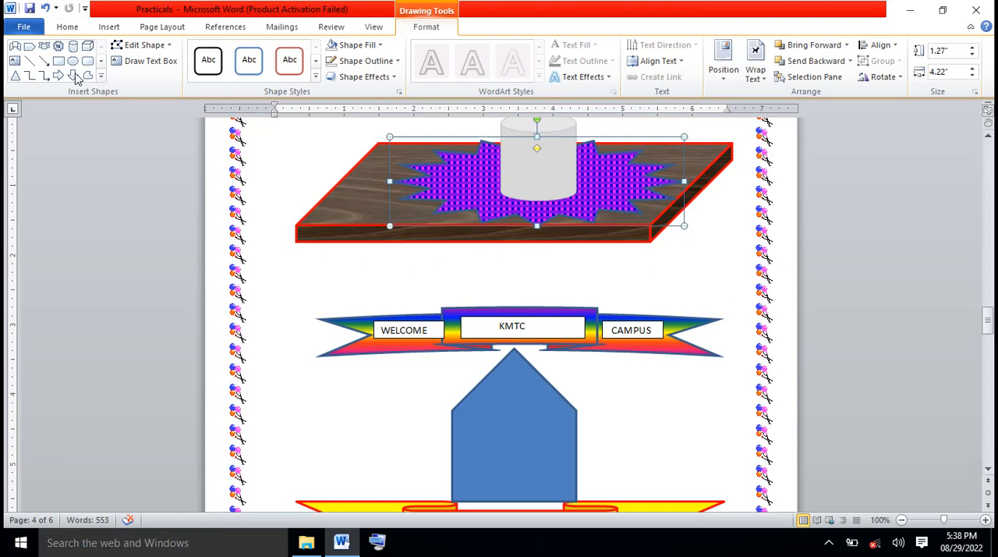
{"action": "left_click", "coordinate": [30, 9]}
Place the insertion point on the blank page 5 and search the clip art for PEOPLE
{"action": "scroll", "coordinate": [989, 472], "scroll_direction": "down", "scroll_amount": 3}
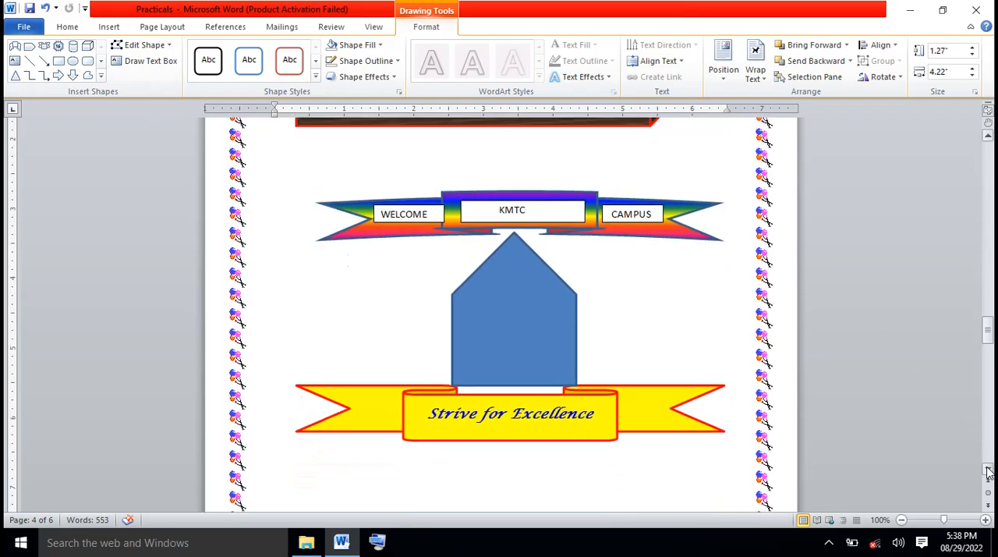
{"action": "scroll", "coordinate": [989, 472], "scroll_direction": "down", "scroll_amount": 9}
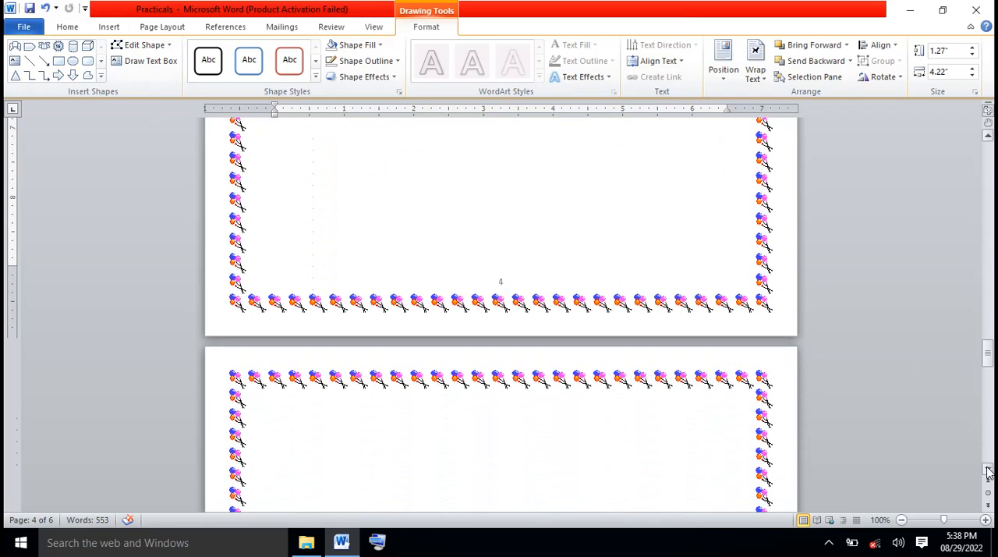
{"action": "scroll", "coordinate": [988, 472], "scroll_direction": "down", "scroll_amount": 5}
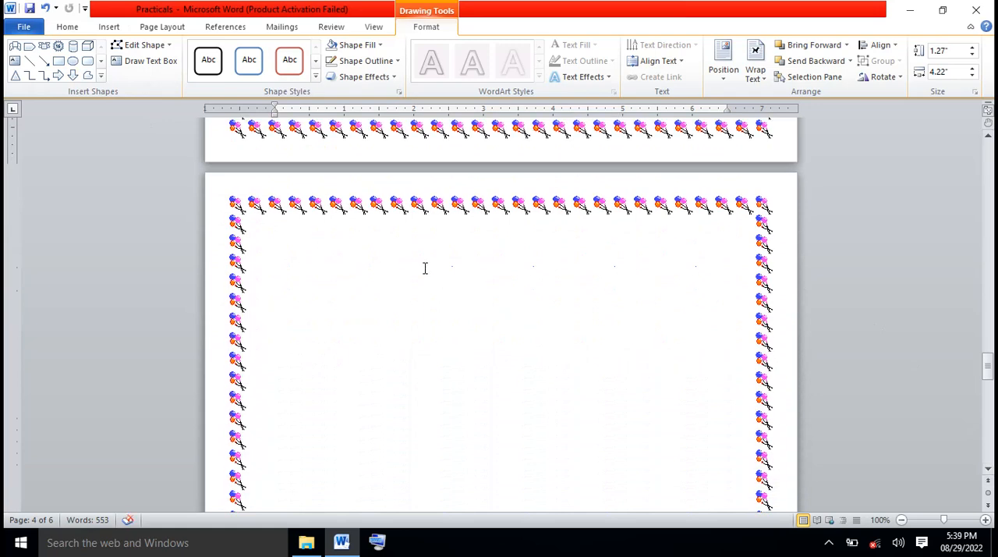
{"action": "left_click", "coordinate": [425, 268]}
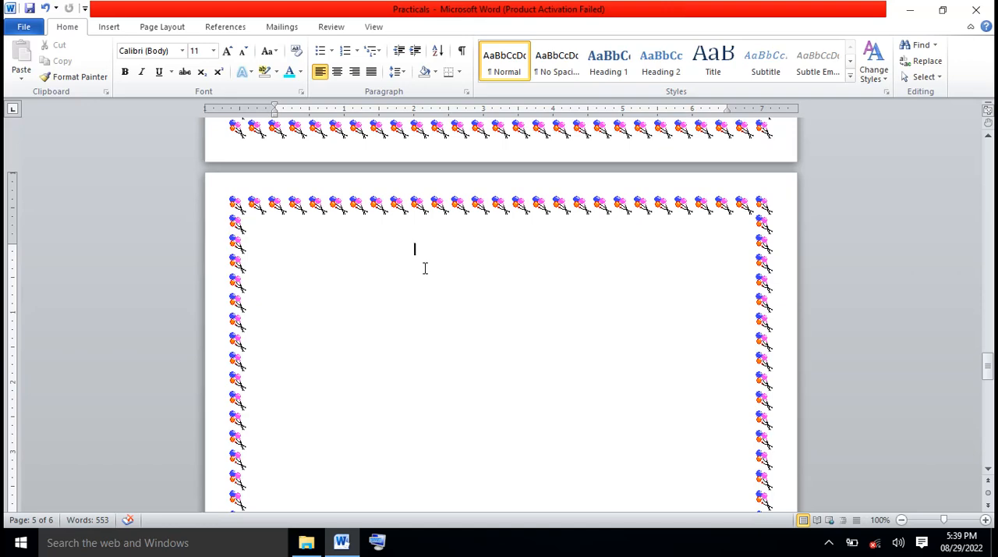
{"action": "scroll", "coordinate": [425, 268], "scroll_direction": "down", "scroll_amount": 1}
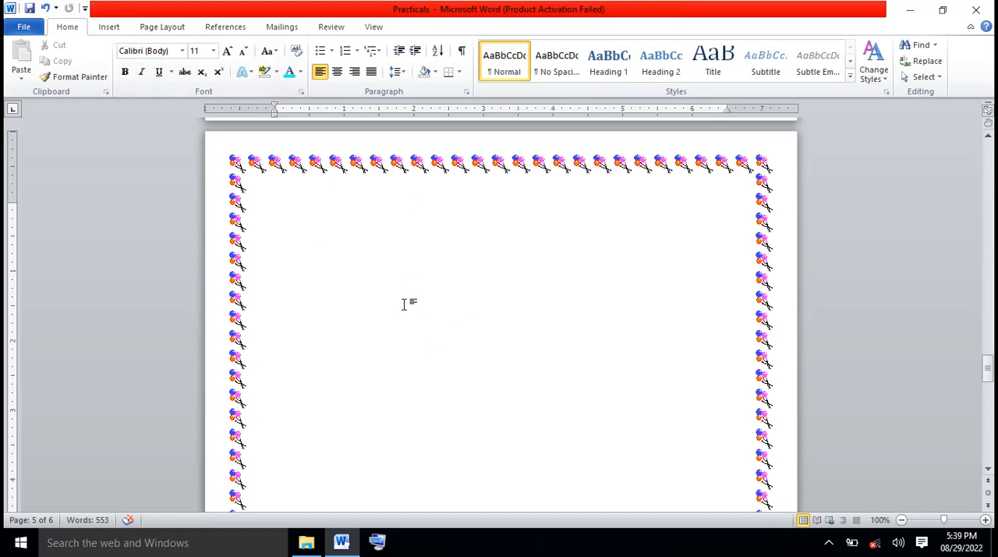
{"action": "left_click", "coordinate": [110, 28]}
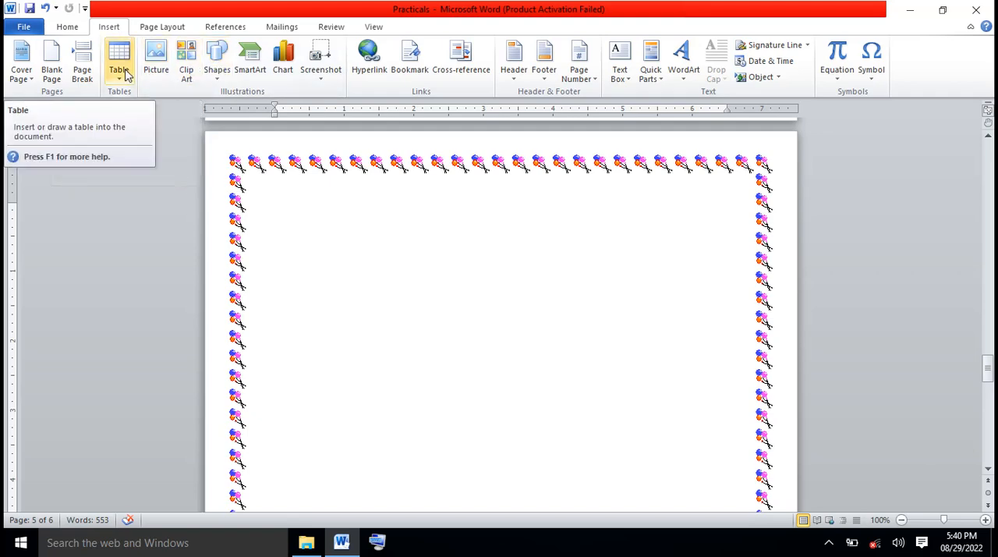
{"action": "left_click", "coordinate": [186, 72]}
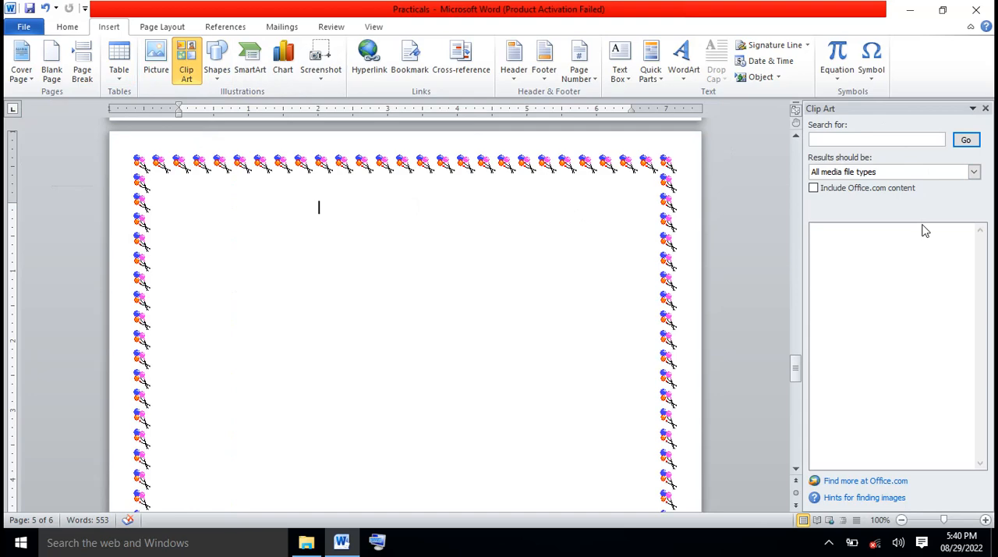
{"action": "left_click", "coordinate": [840, 138]}
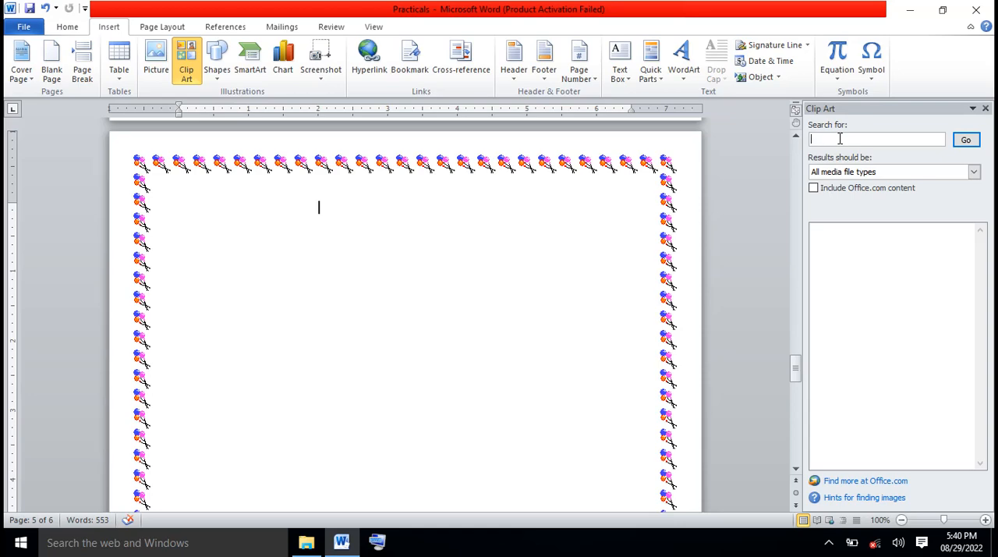
{"action": "type", "text": "PEOPLE"}
{"action": "left_click", "coordinate": [965, 140]}
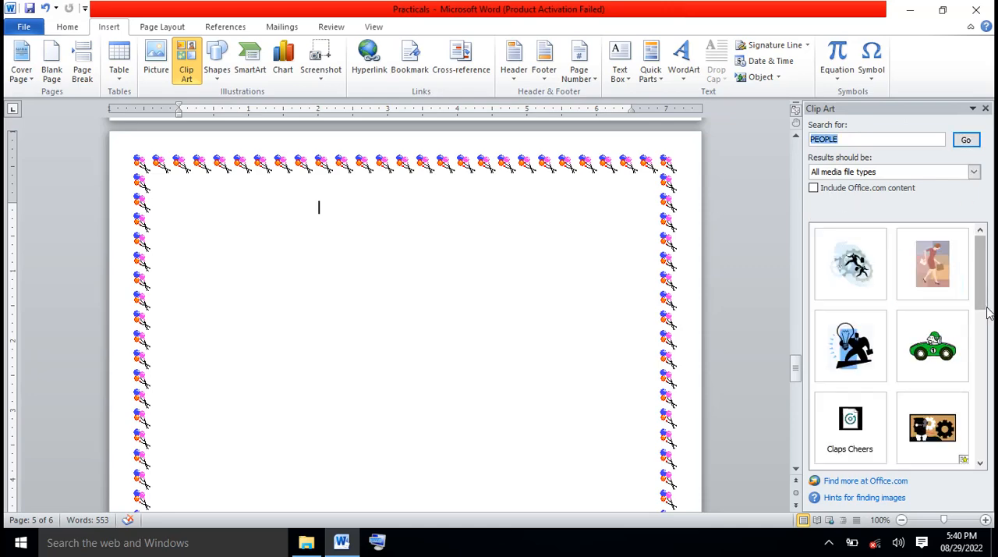
Insert the clip art of the female doctor in a white coat holding a medical chart
{"action": "left_click_drag", "start_coordinate": [981, 314], "coordinate": [982, 339]}
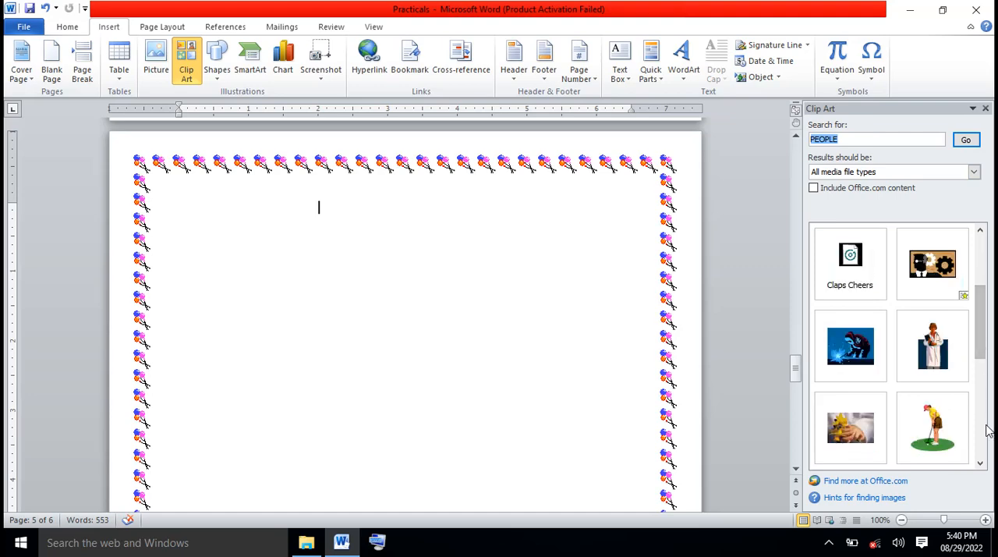
{"action": "left_click", "coordinate": [934, 349]}
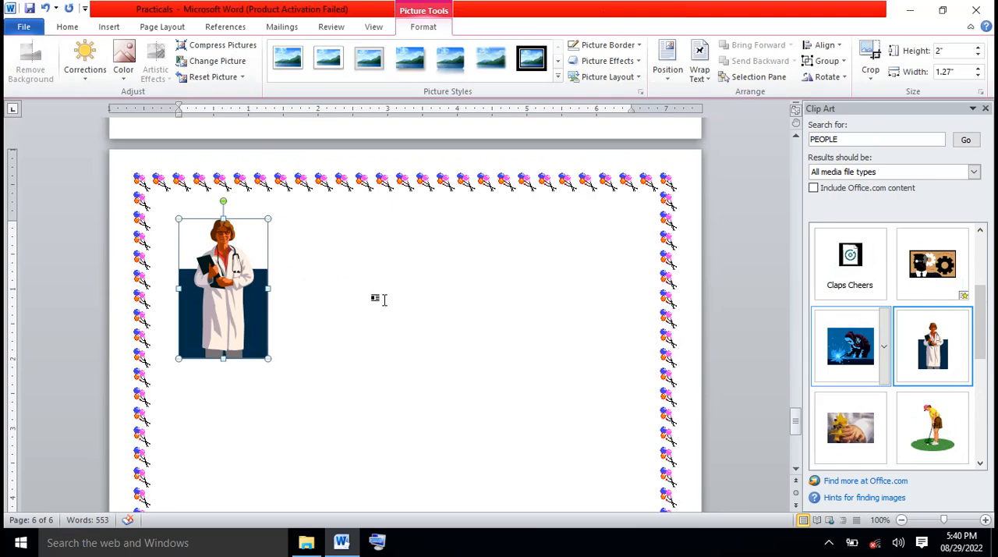
{"action": "left_click", "coordinate": [380, 299]}
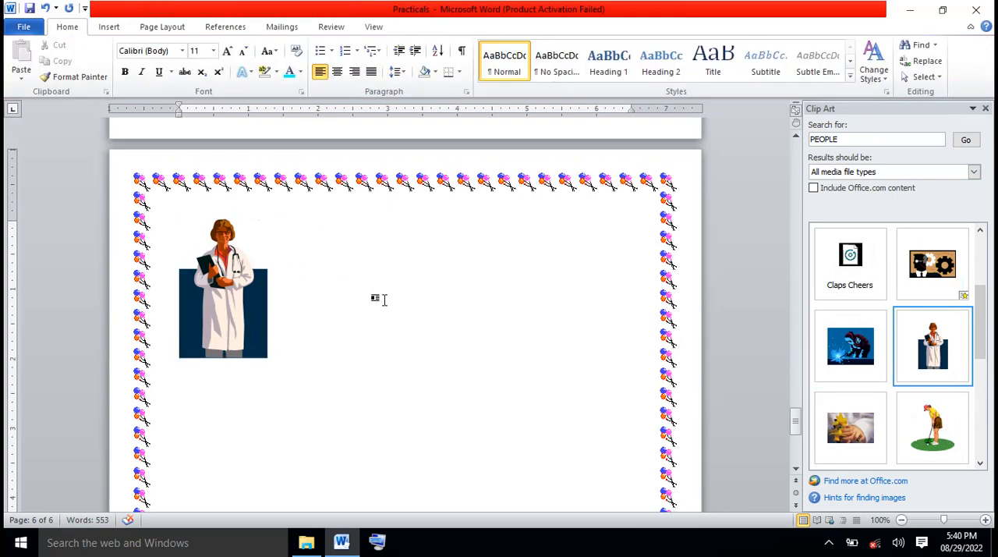
Try to move the doctor picture toward the middle of the page
{"action": "left_click", "coordinate": [245, 304]}
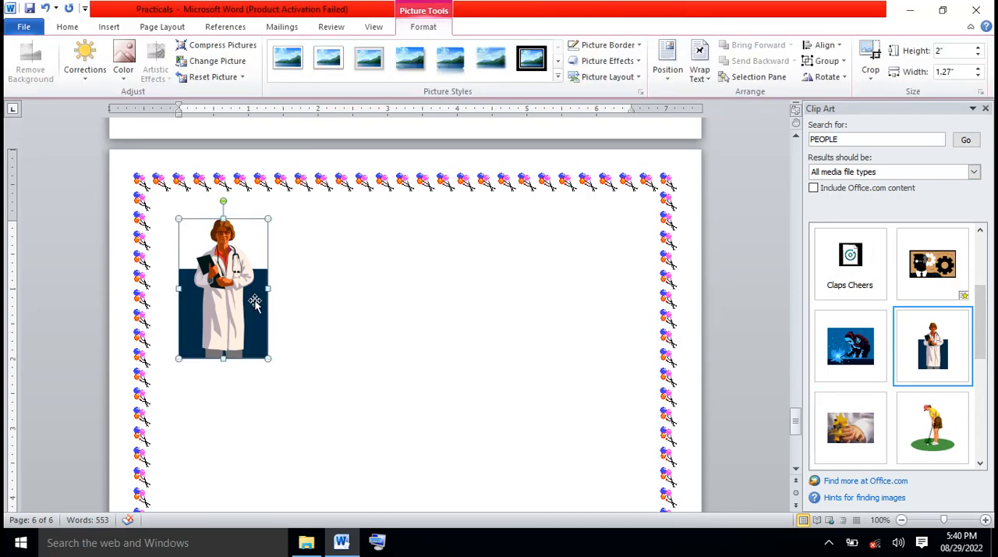
{"action": "left_click", "coordinate": [303, 301]}
{"action": "left_click", "coordinate": [239, 299]}
{"action": "left_click_drag", "start_coordinate": [239, 308], "coordinate": [334, 290]}
{"action": "left_click_drag", "start_coordinate": [250, 298], "coordinate": [301, 297]}
{"action": "left_click", "coordinate": [350, 320]}
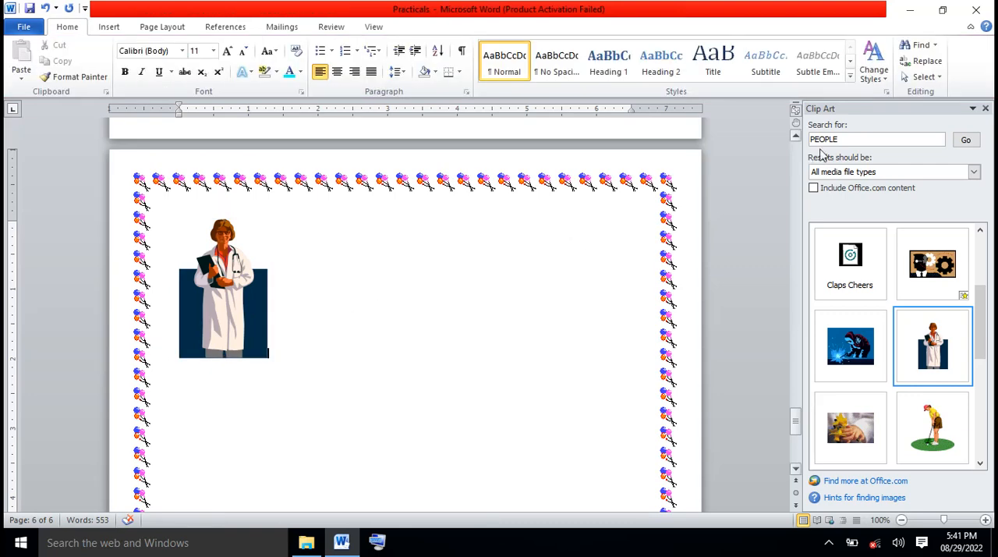
Search the clip art for FLOWER and insert the photo of a child's hands holding daffodils
{"action": "left_click", "coordinate": [842, 139]}
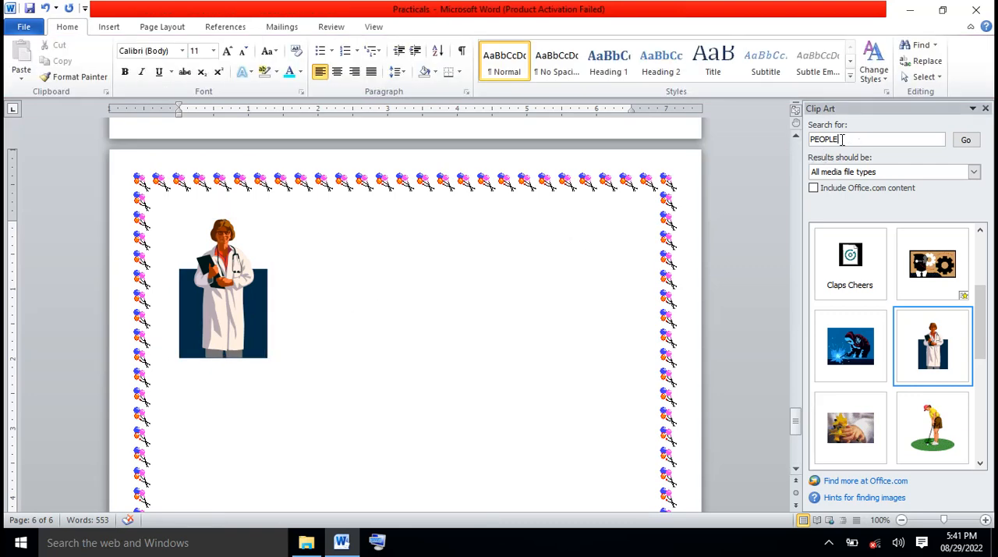
{"action": "key", "text": "BackSpace"}
{"action": "key", "text": "BackSpace"}
{"action": "key", "text": "BackSpace"}
{"action": "key", "text": "BackSpace"}
{"action": "key", "text": "BackSpace"}
{"action": "key", "text": "BackSpace"}
{"action": "type", "text": "FLOWER"}
{"action": "left_click", "coordinate": [969, 142]}
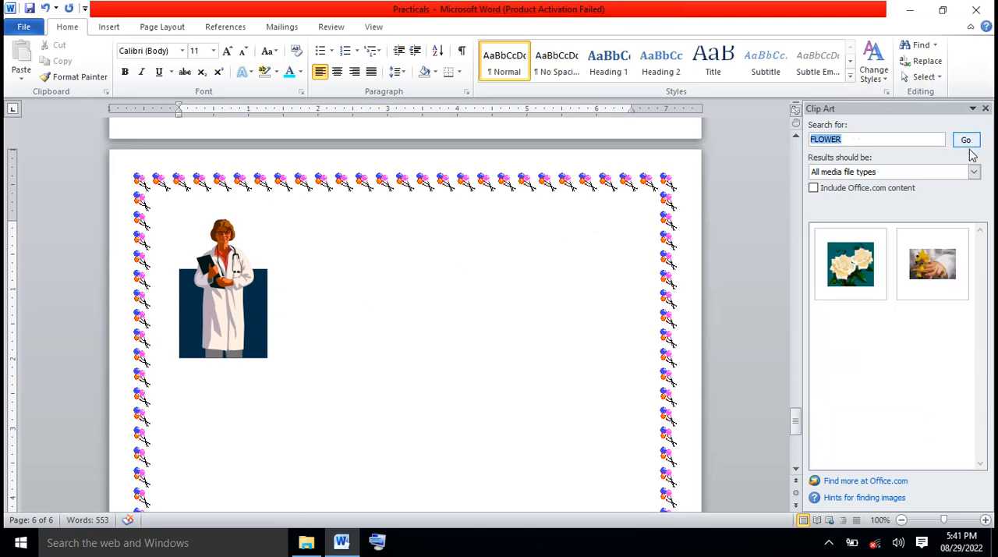
{"action": "left_click", "coordinate": [933, 265]}
Try to move the daffodil photo freely to another spot on the page
{"action": "left_click_drag", "start_coordinate": [431, 333], "coordinate": [466, 341]}
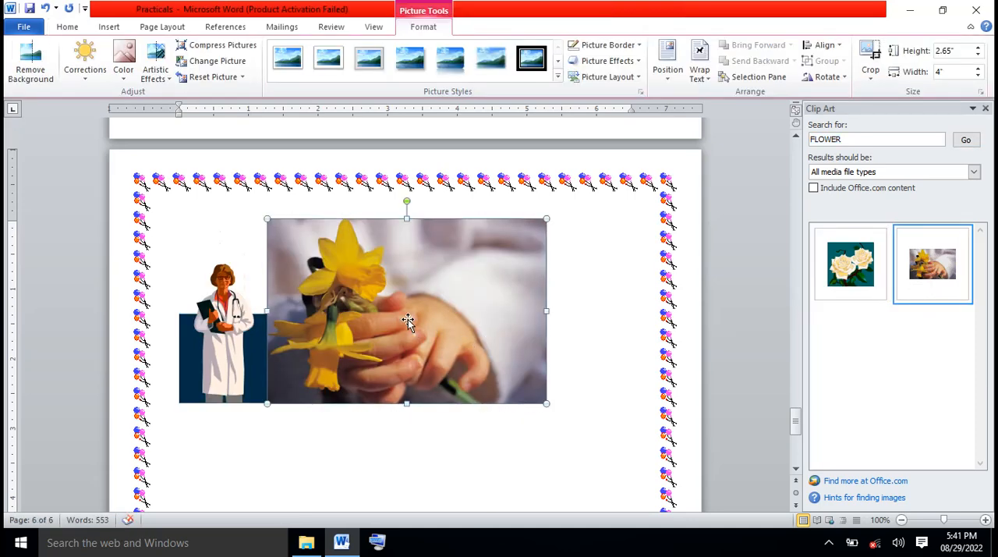
{"action": "left_click_drag", "start_coordinate": [408, 319], "coordinate": [337, 351]}
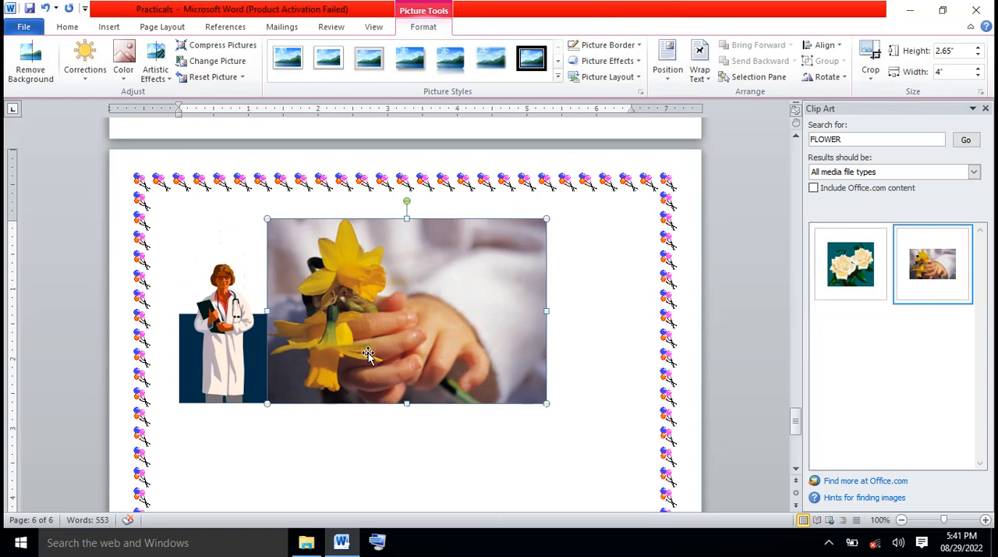